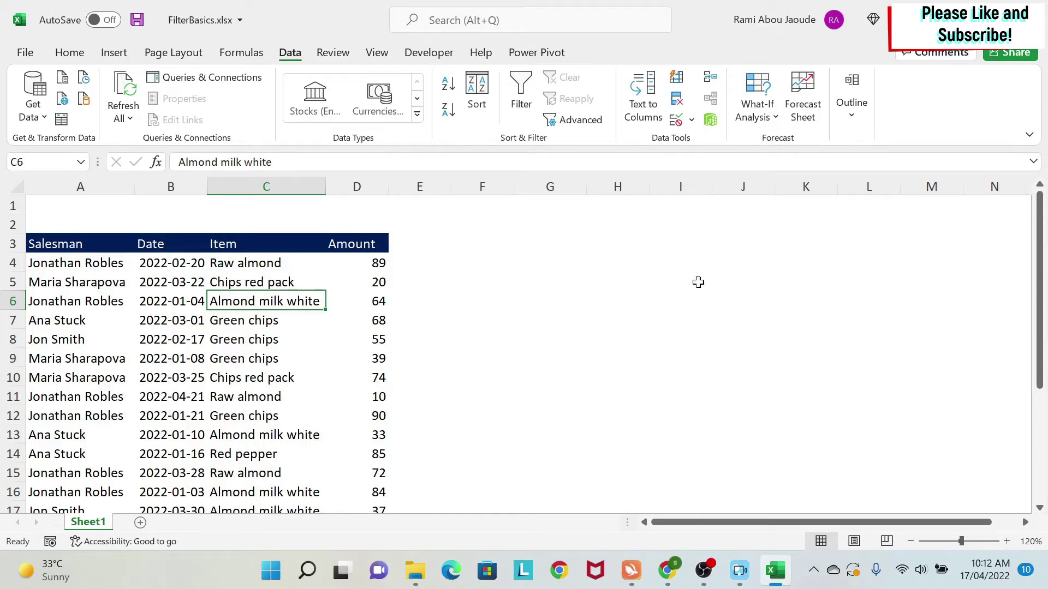
- Open the Advanced Filter settings, dismiss them, and select a date cell in the table
click(573, 121)
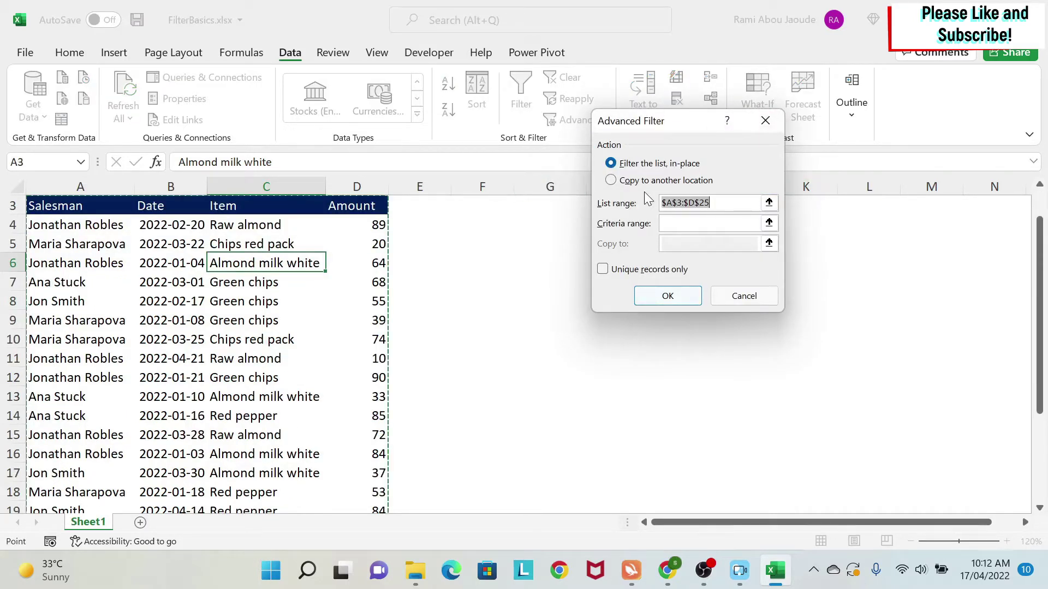
click(744, 296)
scroll(376, 264, up, 1)
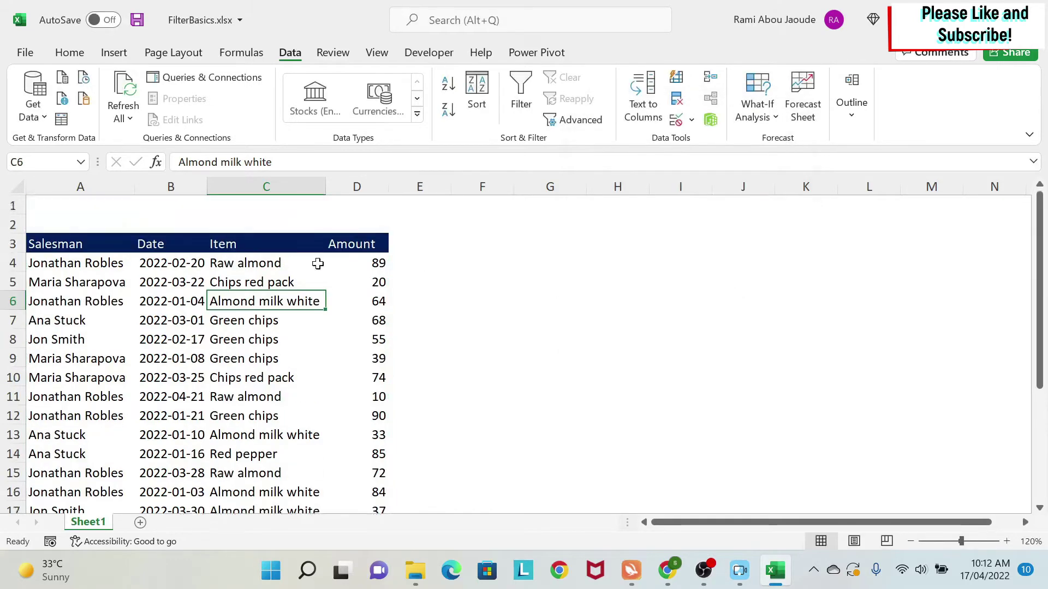
click(250, 245)
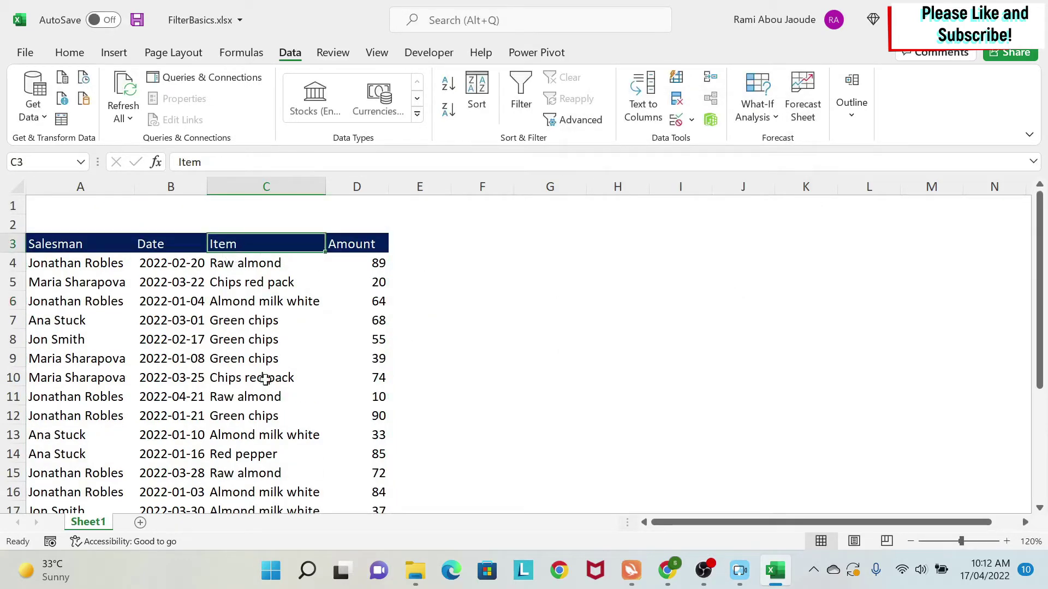
click(172, 319)
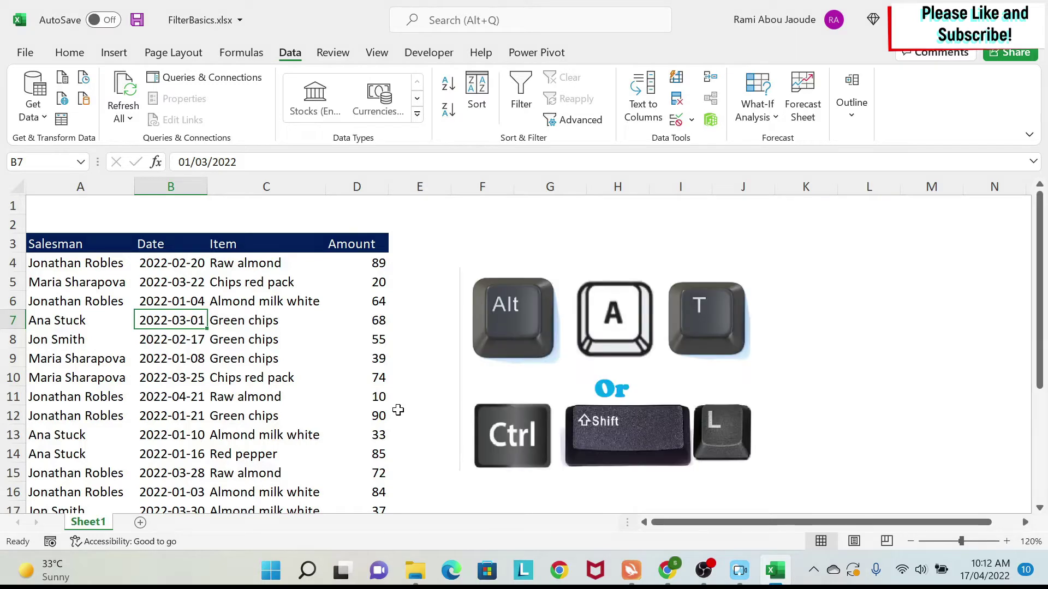
- Toggle table filtering on and off with Ctrl+Shift+L, Alt+A+T and the ribbon Filter button
key(ctrl+shift+l)
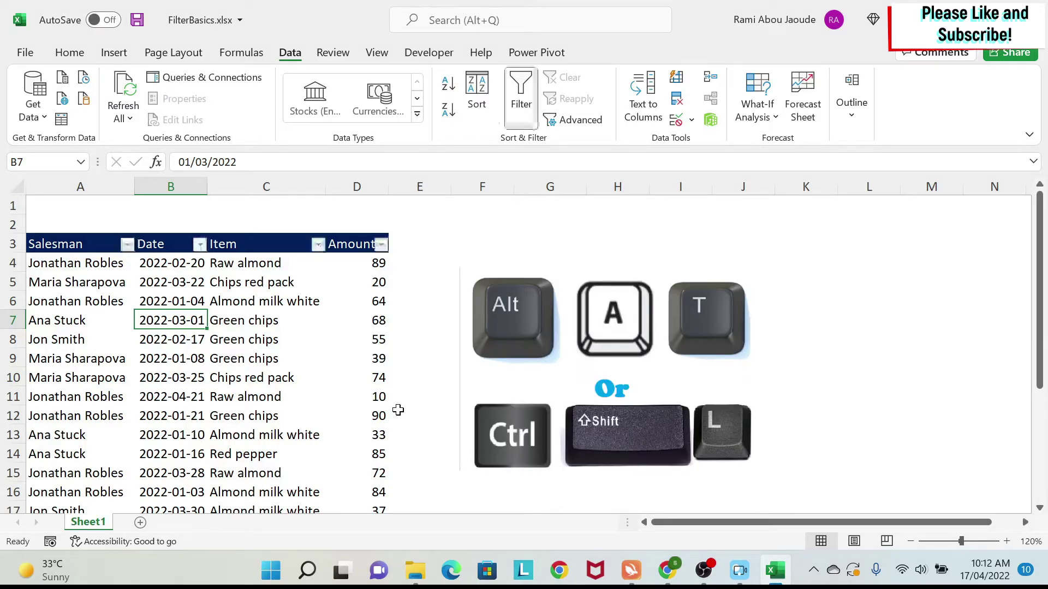
click(135, 243)
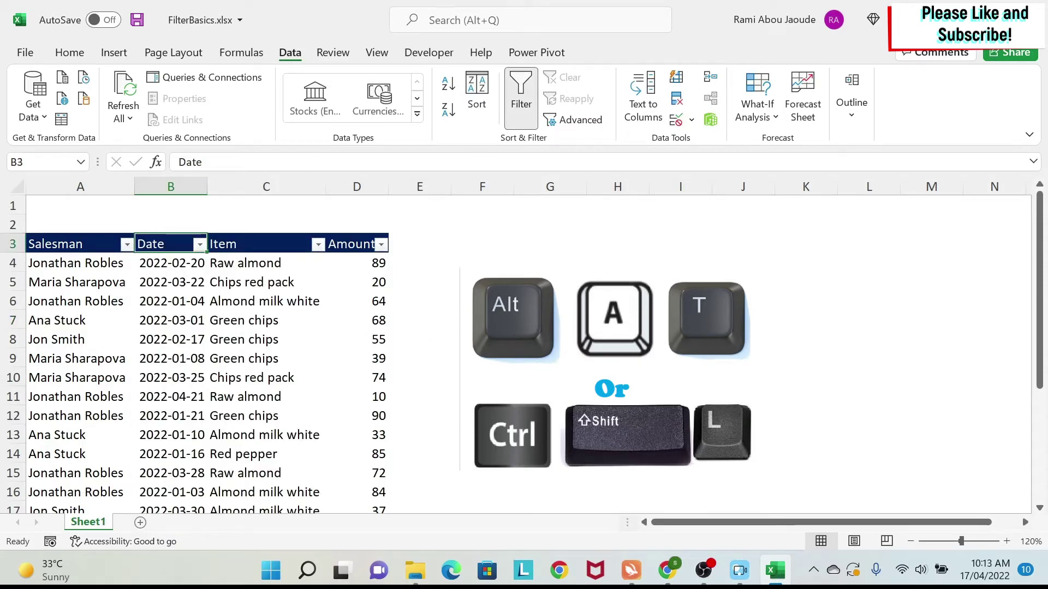
key(ctrl+shift+l)
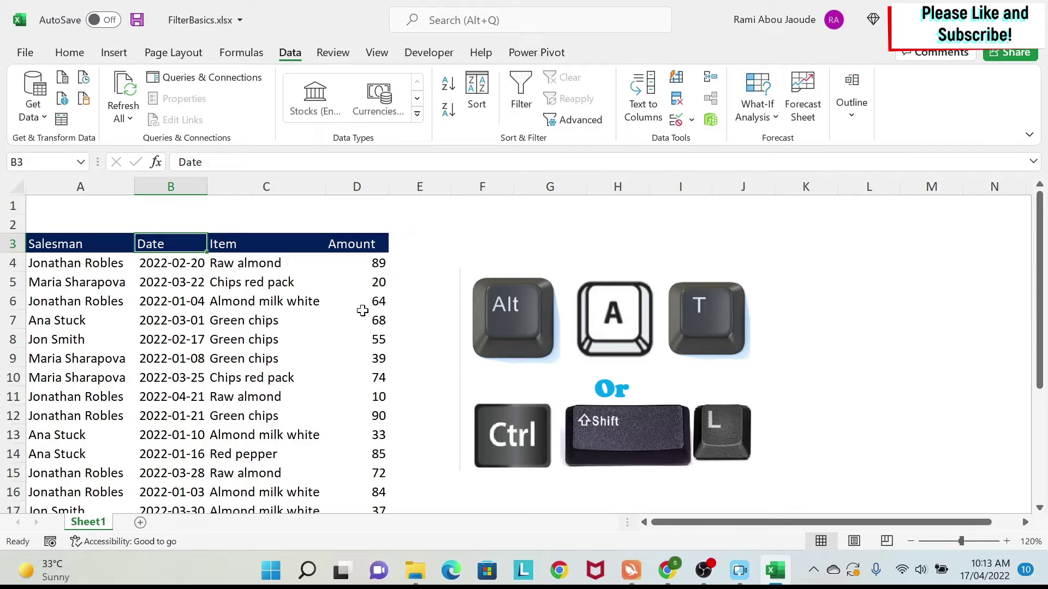
key(alt)
key(a)
key(t)
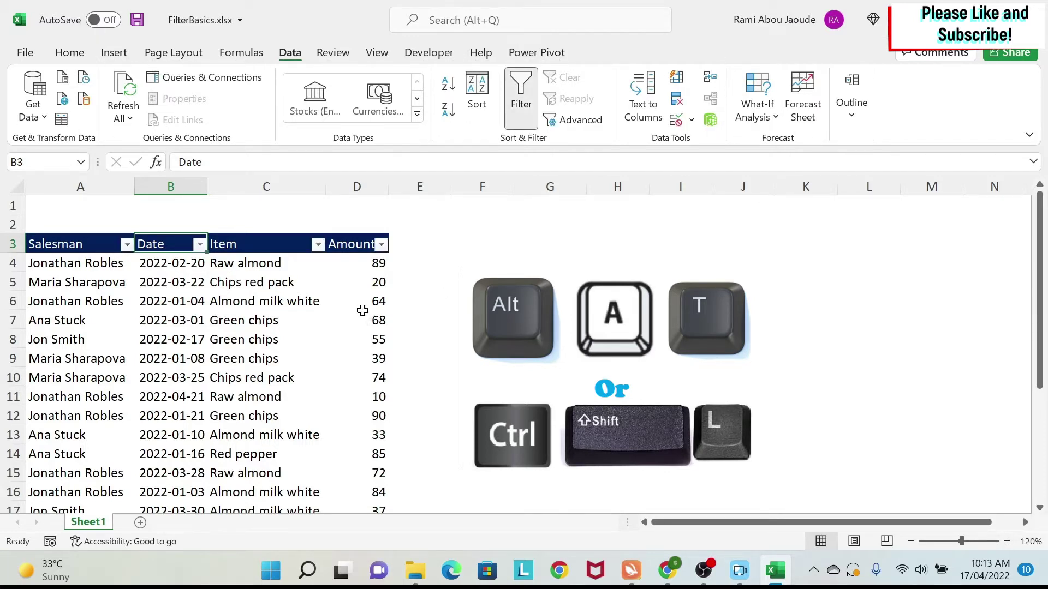
key(alt)
key(a)
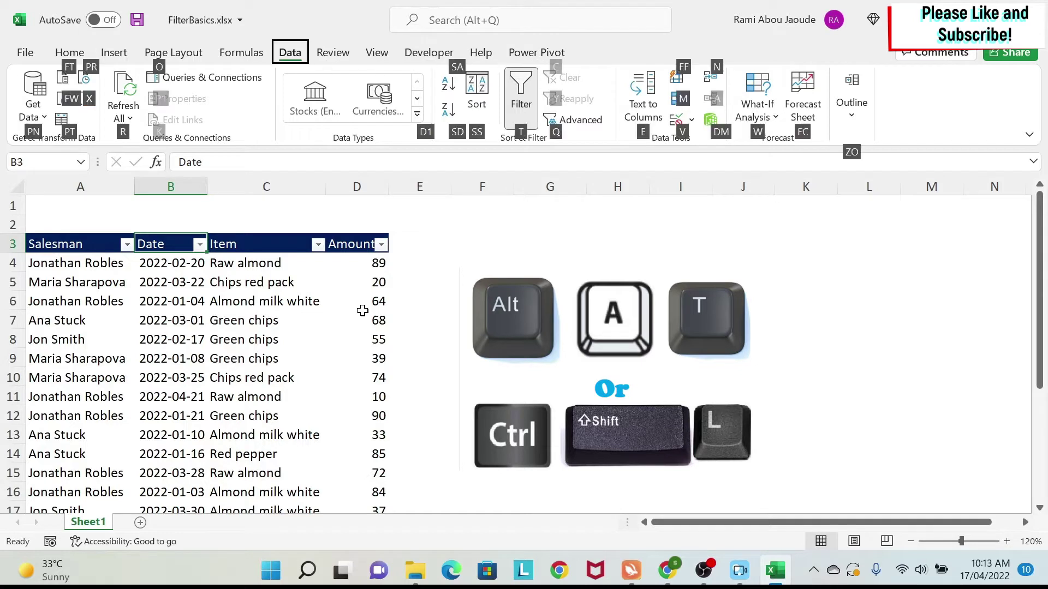
key(t)
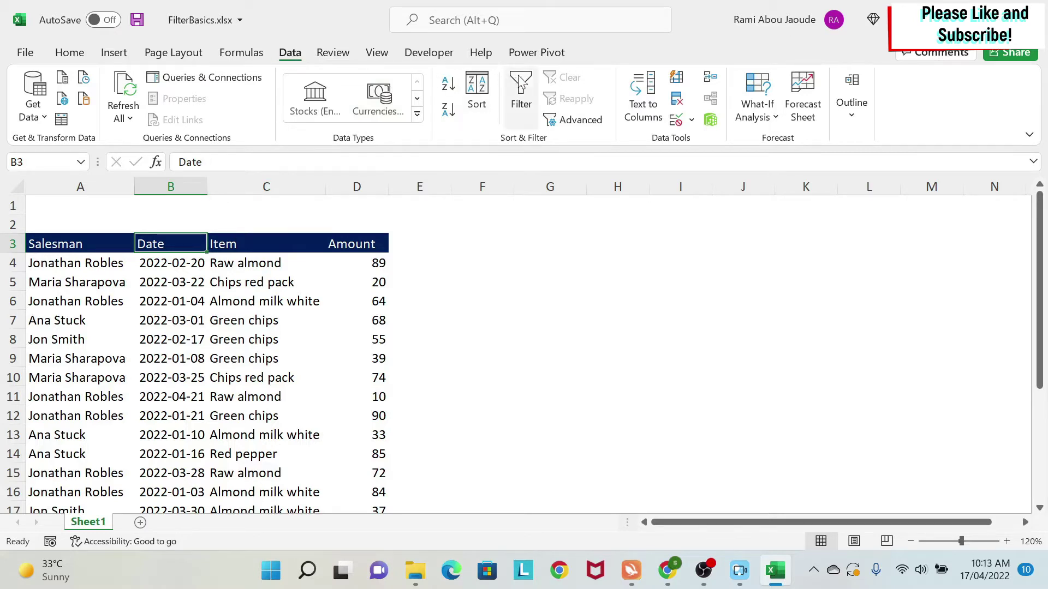
click(521, 93)
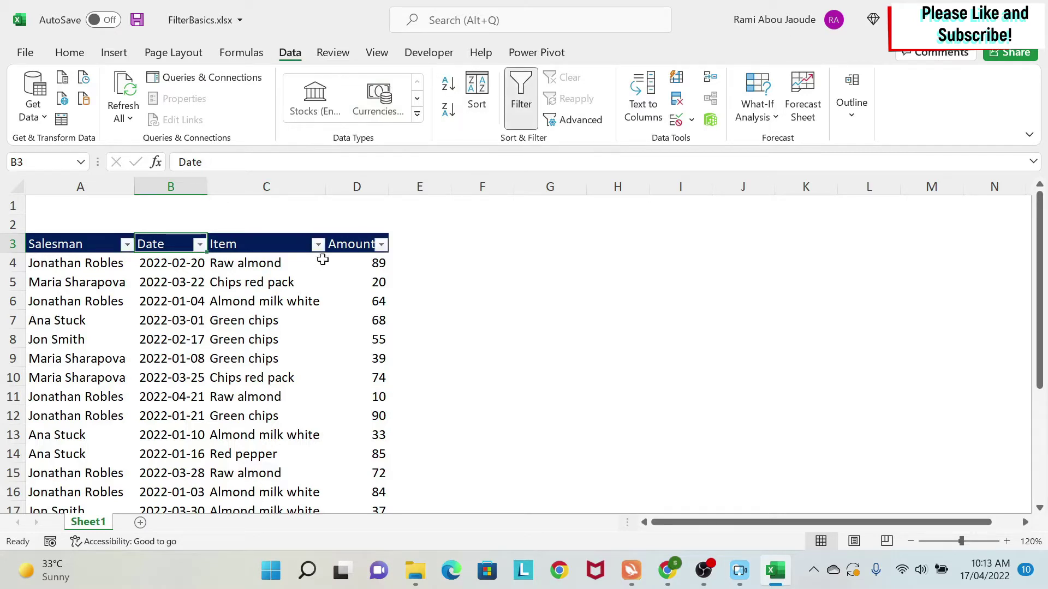
click(521, 95)
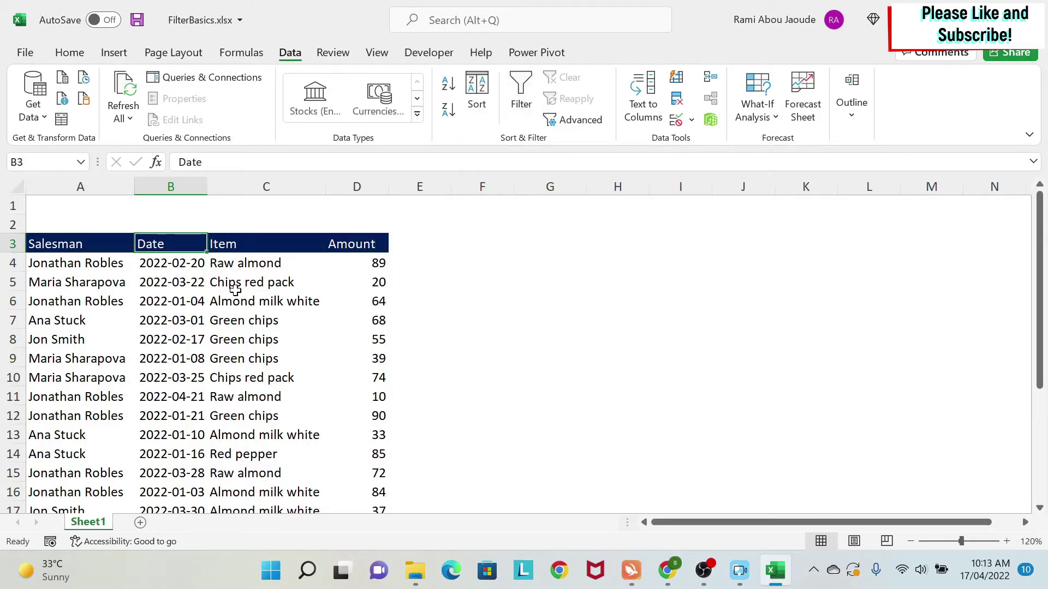
- Filter the table by the Green chips cell's value from its shortcut menu
click(238, 321)
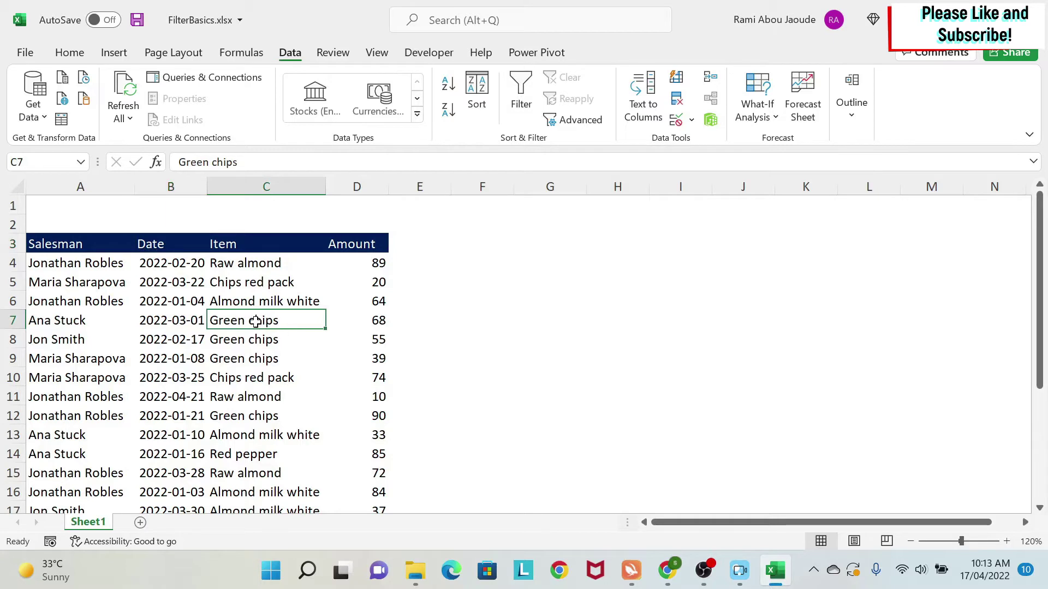
right_click(257, 321)
mouse_move(344, 299)
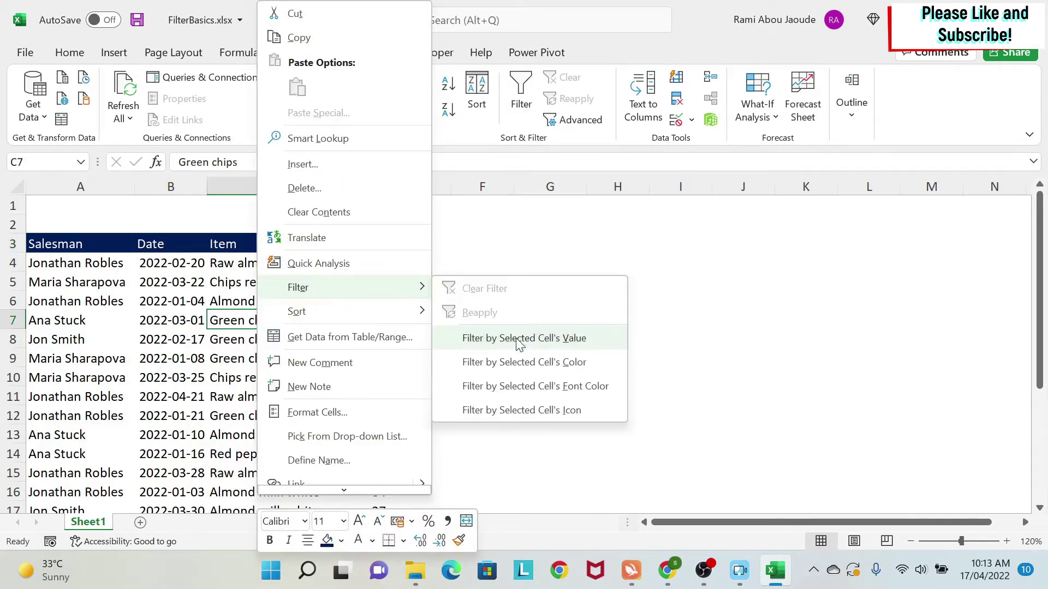
click(548, 339)
- Clear the Item filter with Select All so every row shows again
drag(255, 258, 256, 357)
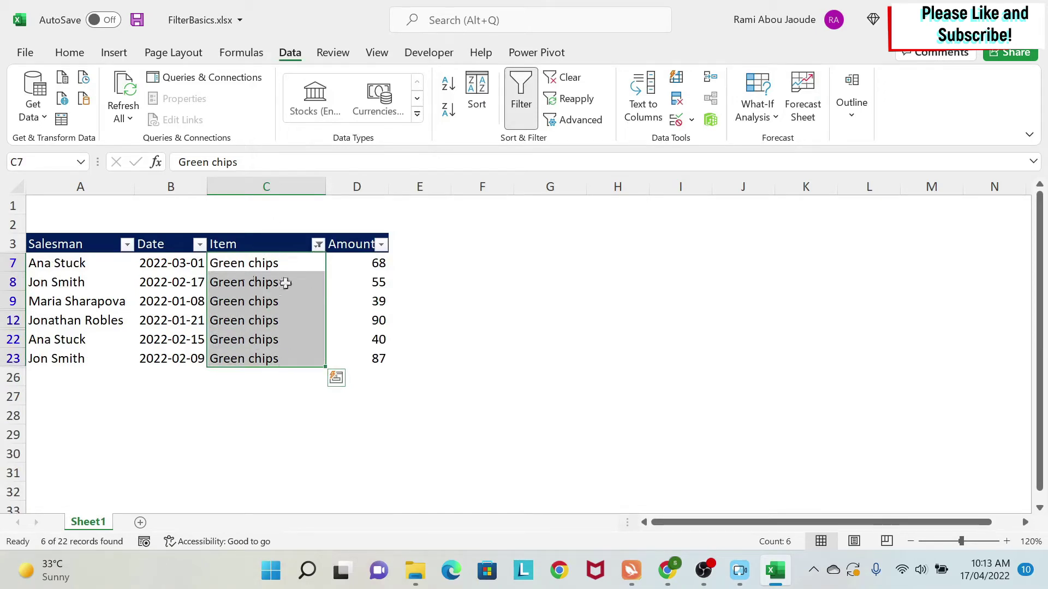
click(318, 243)
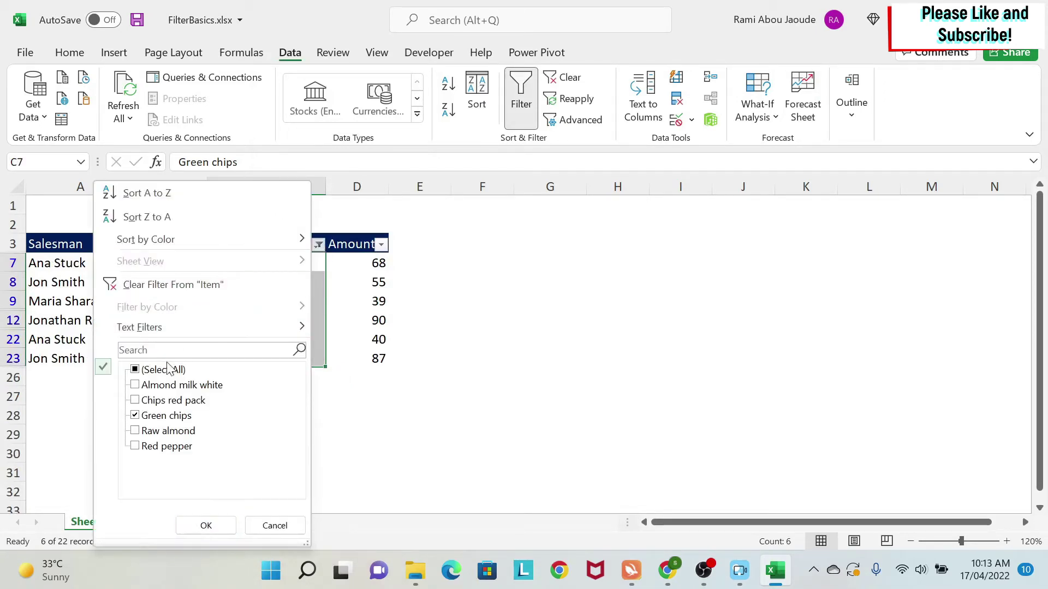
click(134, 371)
click(206, 525)
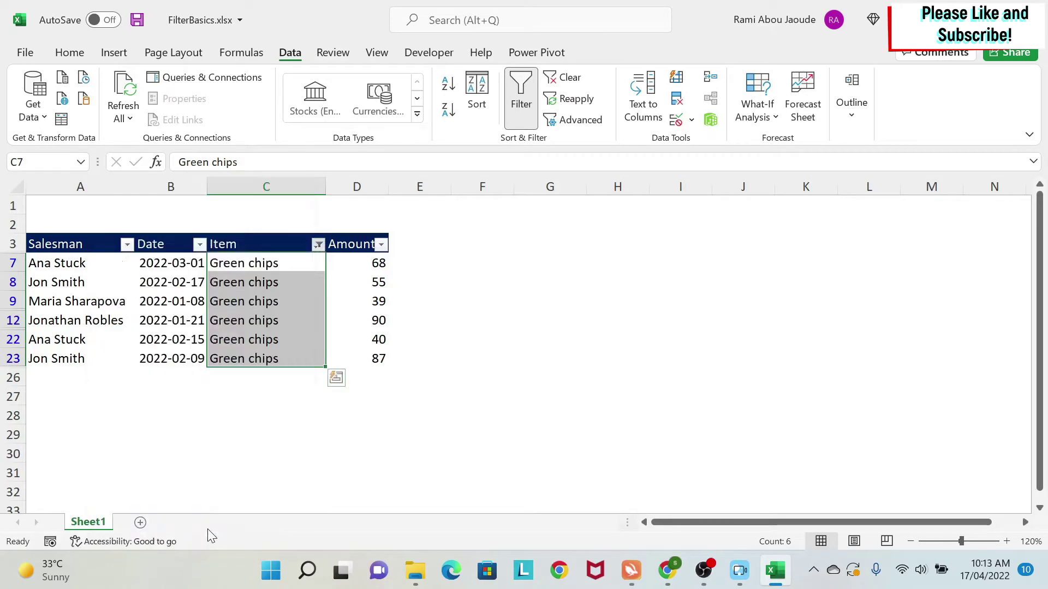
click(244, 279)
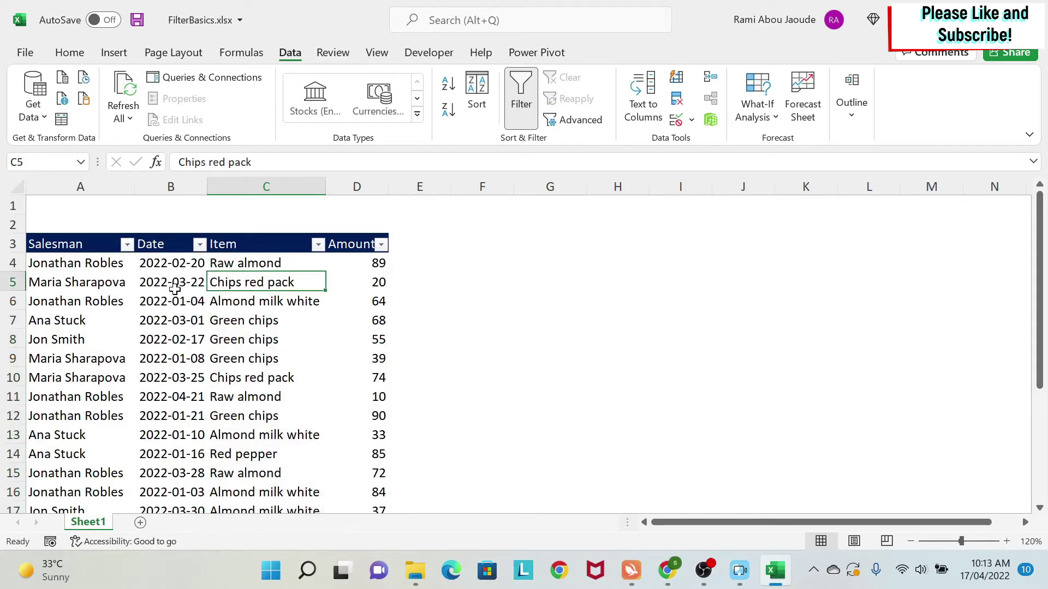
- Uncheck the second and fourth salesmen in the Salesman filter, leaving 11 of 22 rows
click(126, 243)
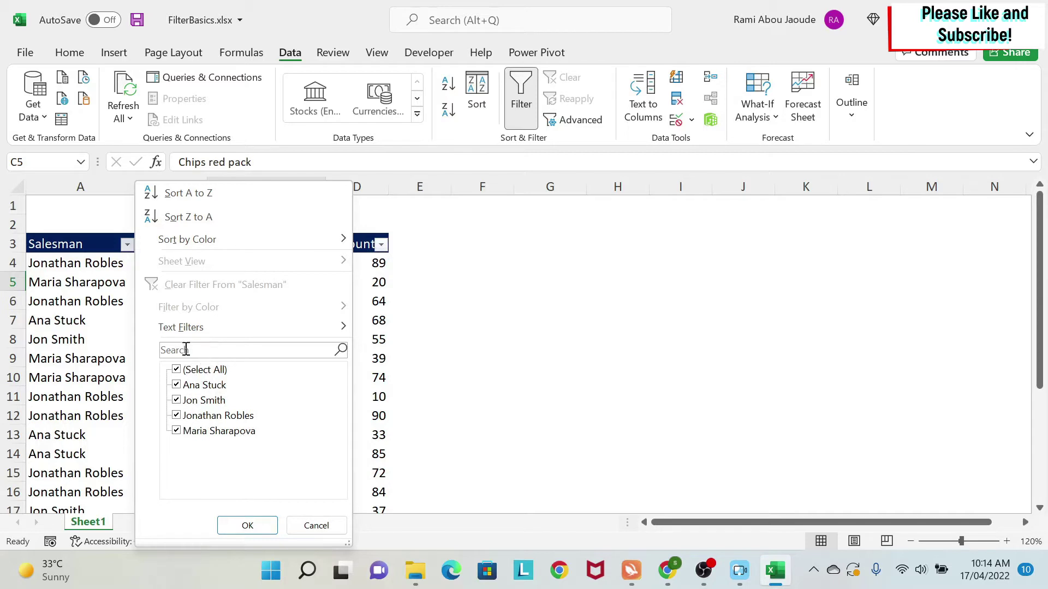
click(177, 402)
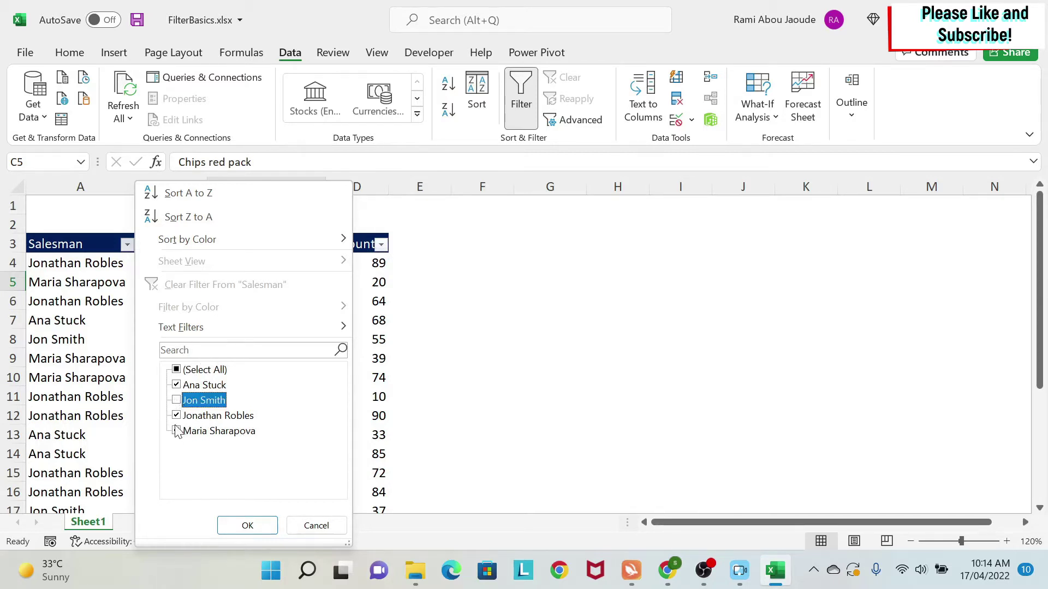
click(176, 431)
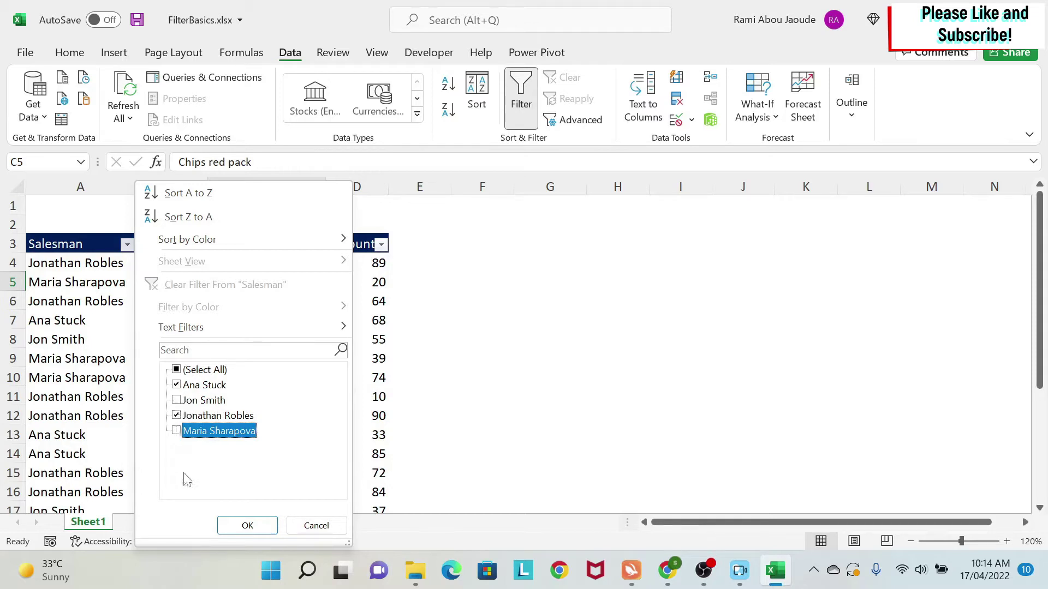
click(248, 525)
drag(102, 265, 347, 450)
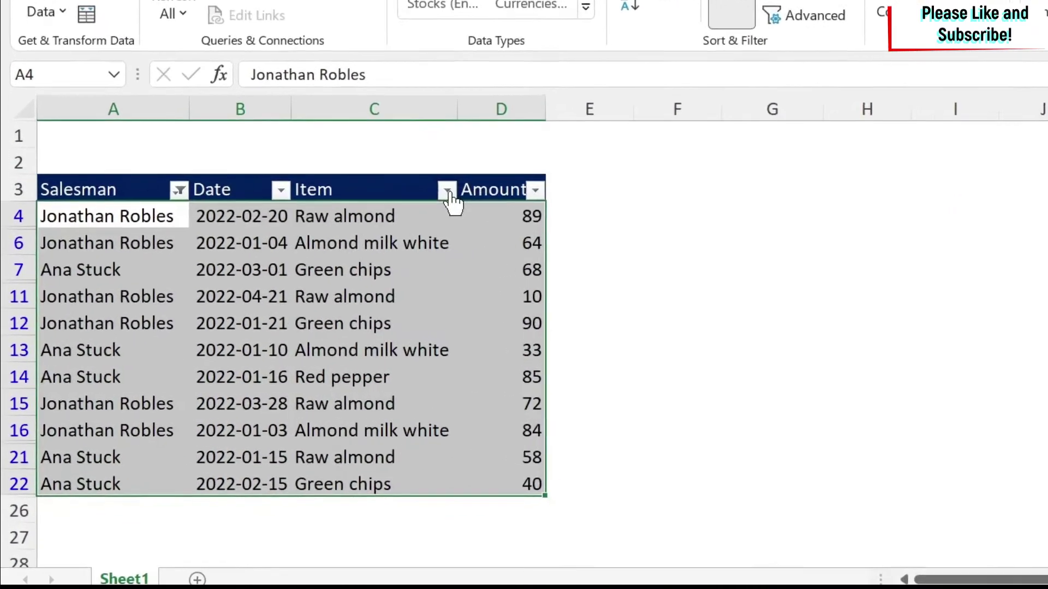
- Search the Item filter for *almond*, keeping only Raw almond and Almond milk white rows
click(318, 244)
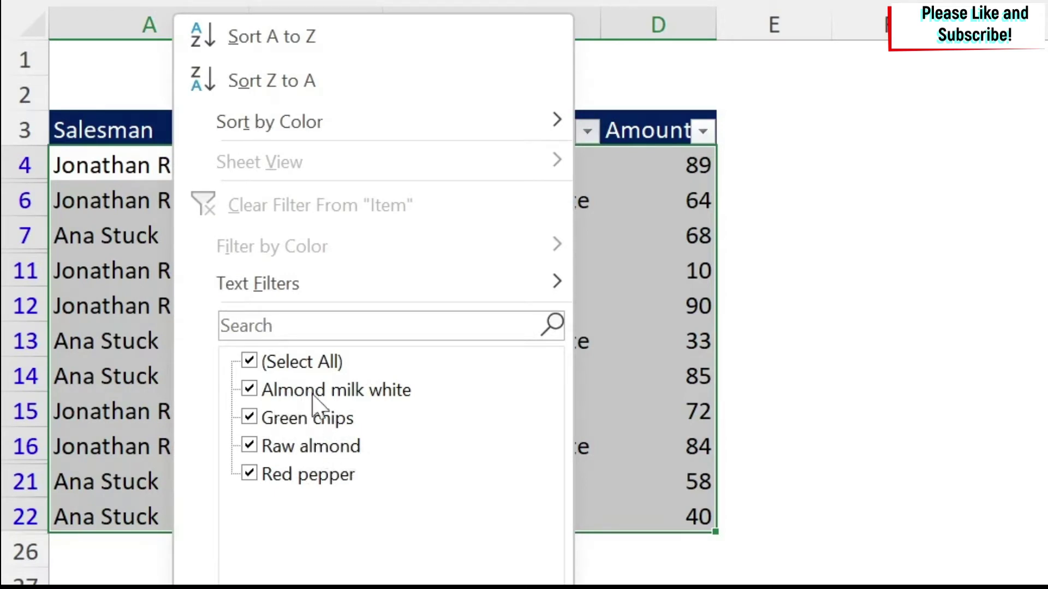
click(305, 324)
text(*almond*)
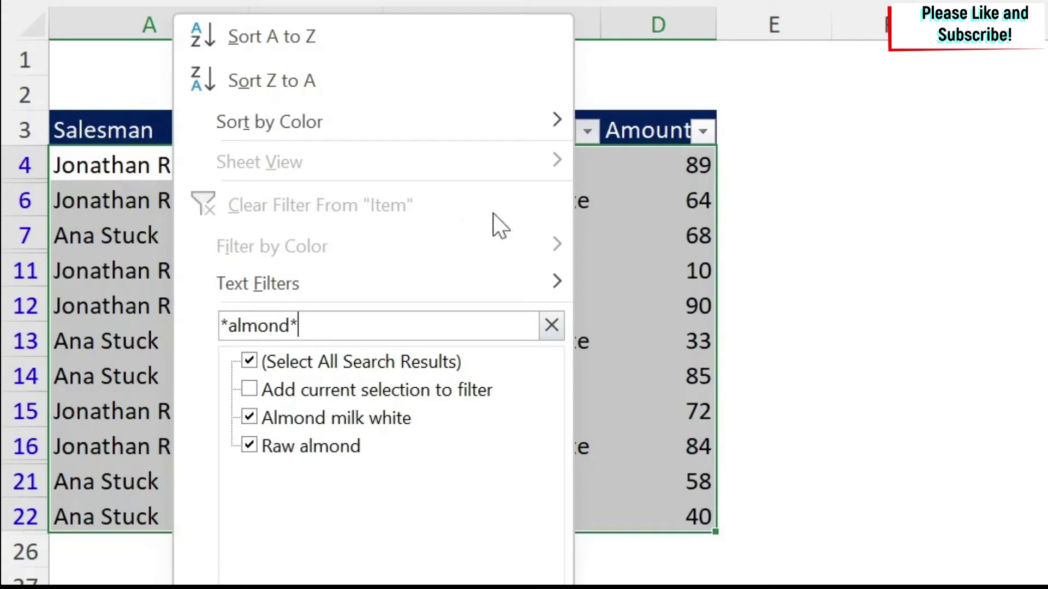
key(Return)
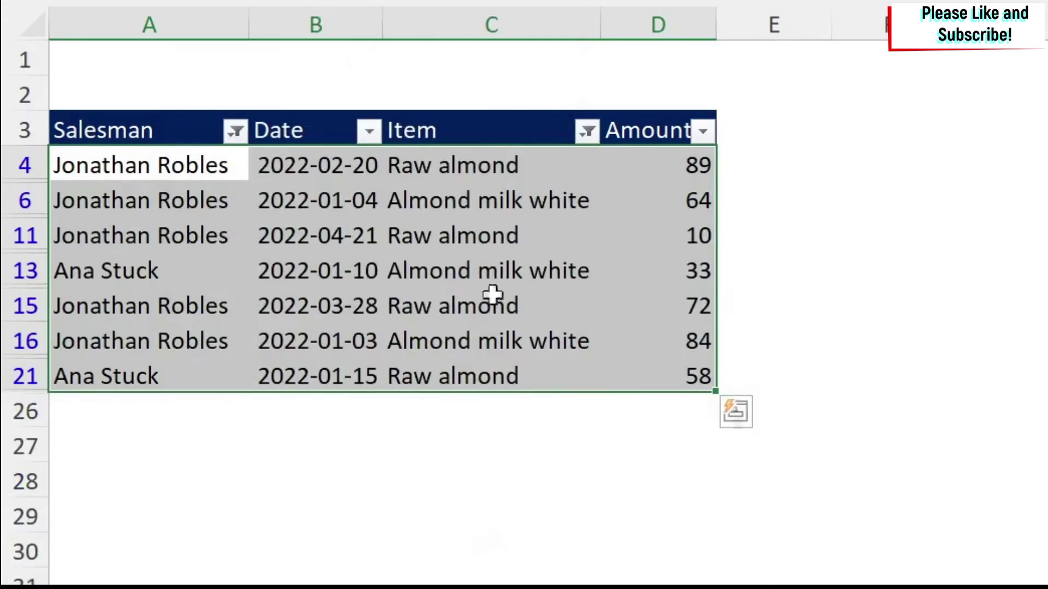
drag(474, 200, 457, 379)
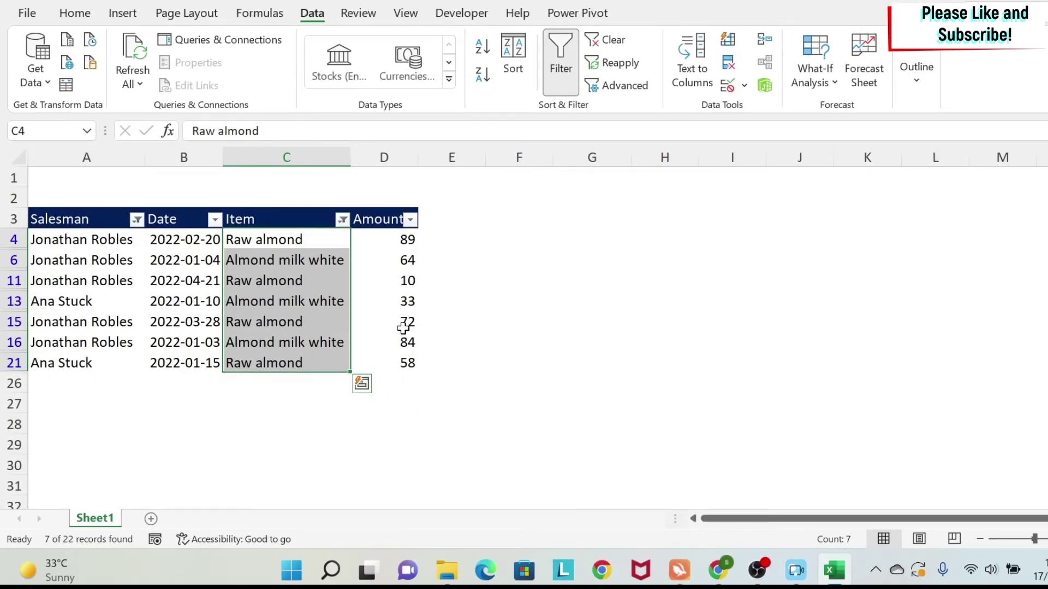
- Fill the amount 10 cell green and the 72 and 84 amount cells light blue
click(397, 281)
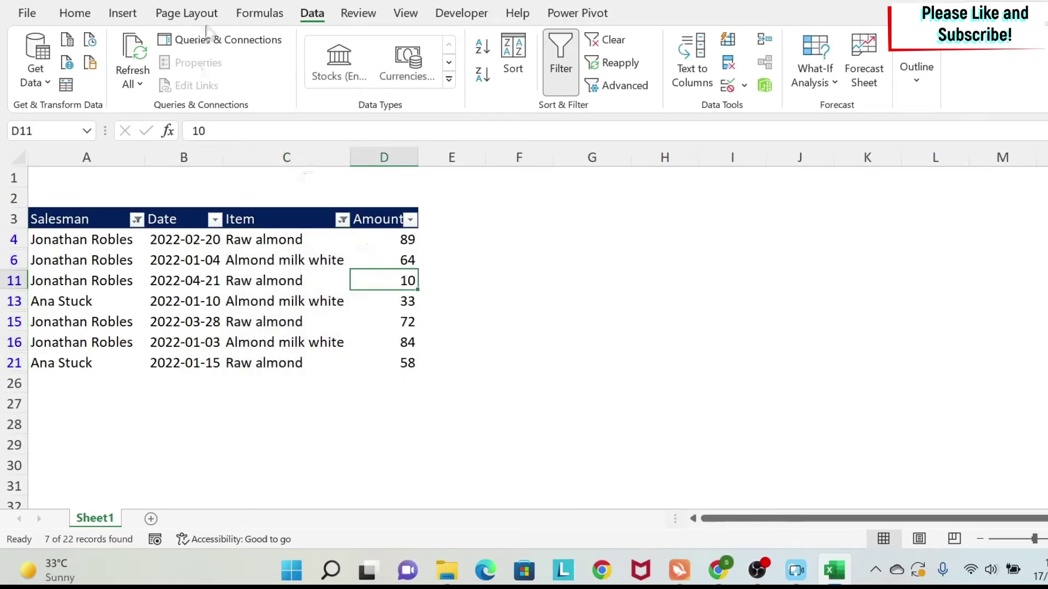
click(90, 15)
click(303, 77)
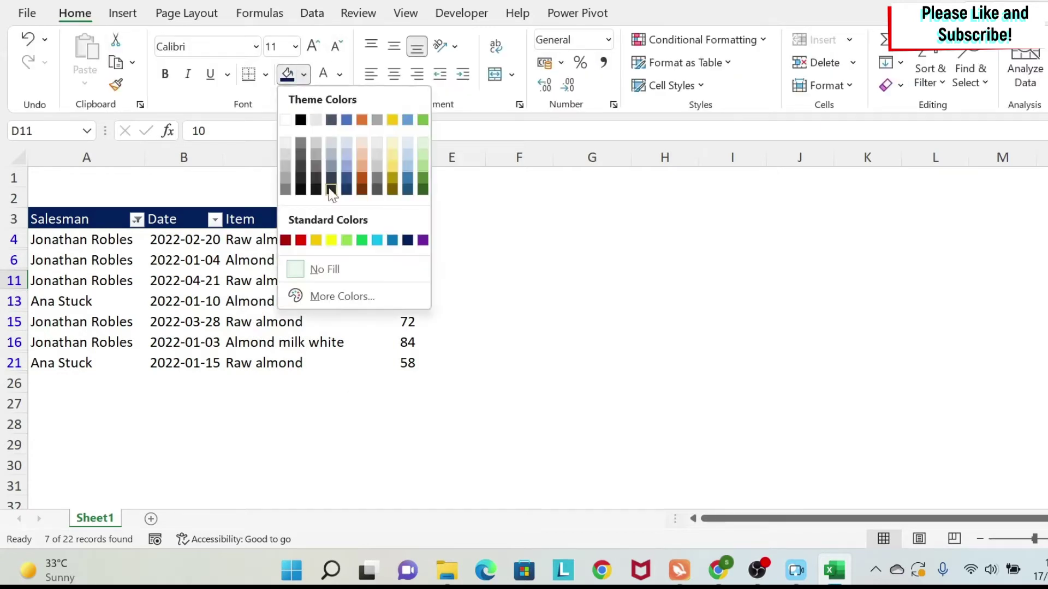
click(361, 241)
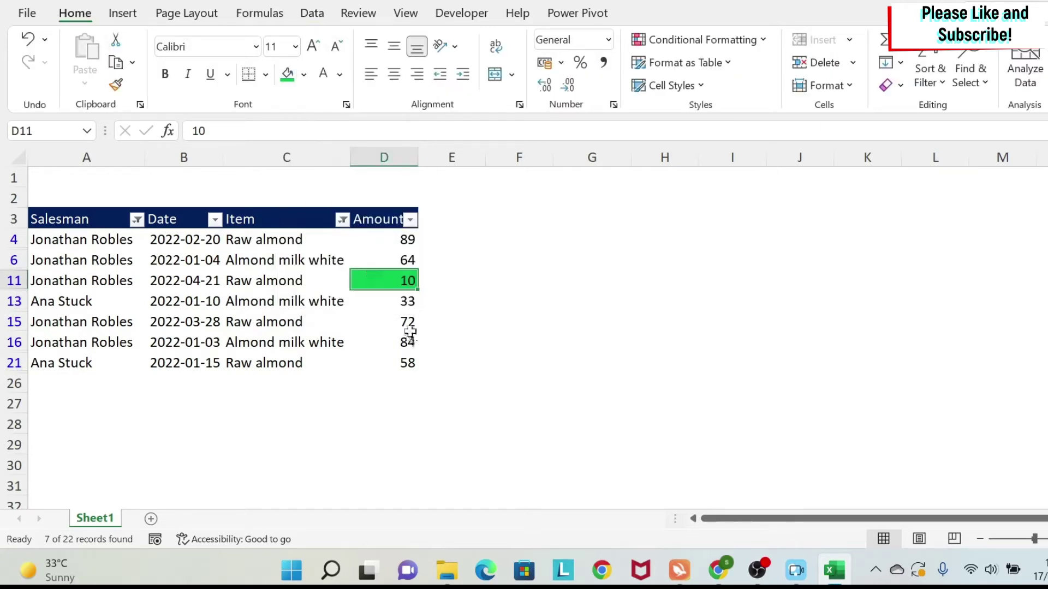
click(394, 316)
click(303, 75)
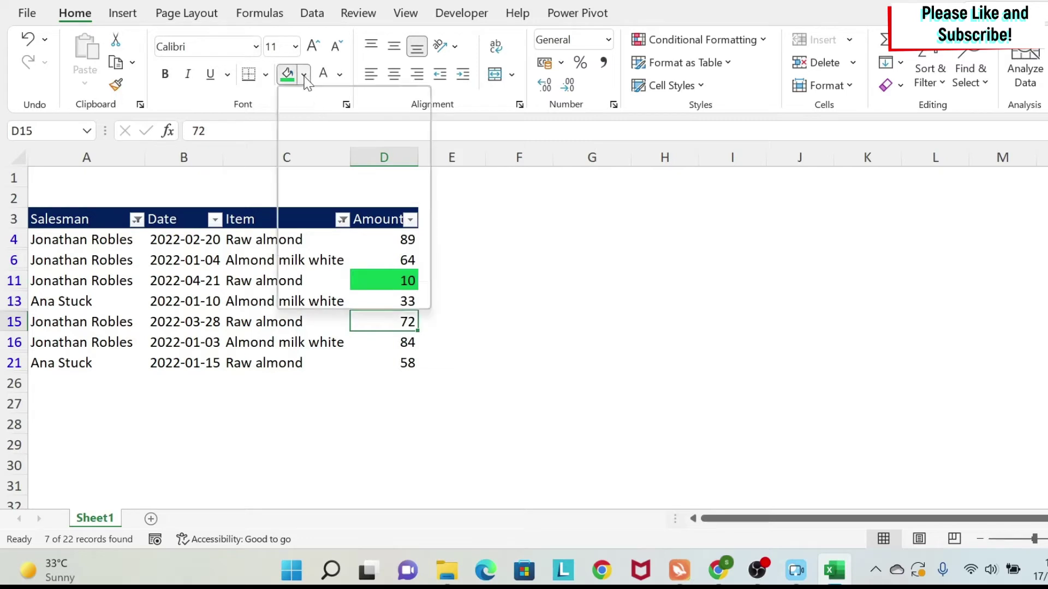
click(377, 239)
click(388, 342)
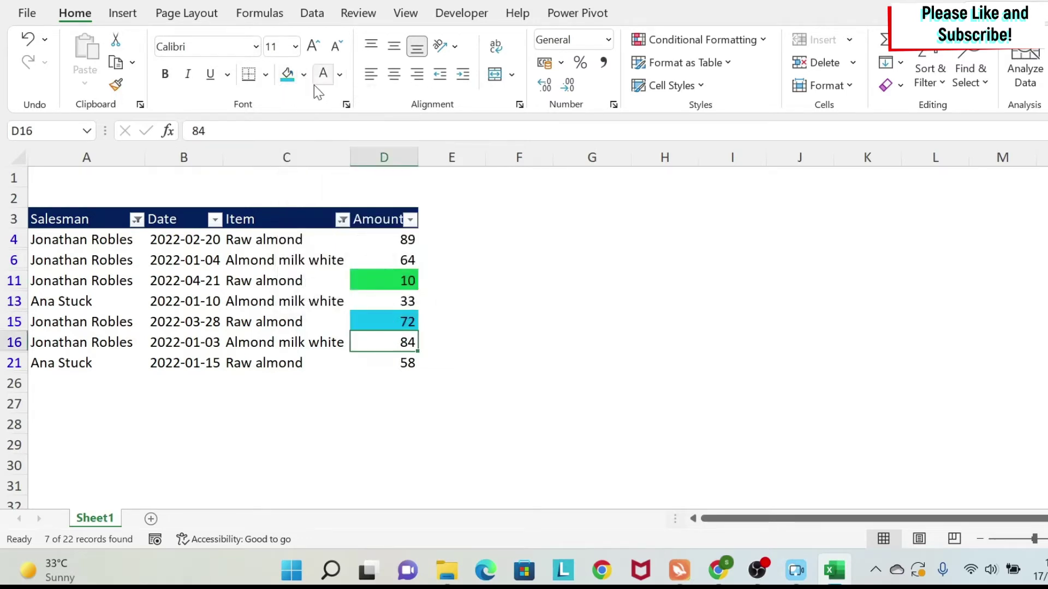
click(287, 75)
click(591, 300)
- Filter the Amount column by the light-blue cell colour
click(409, 219)
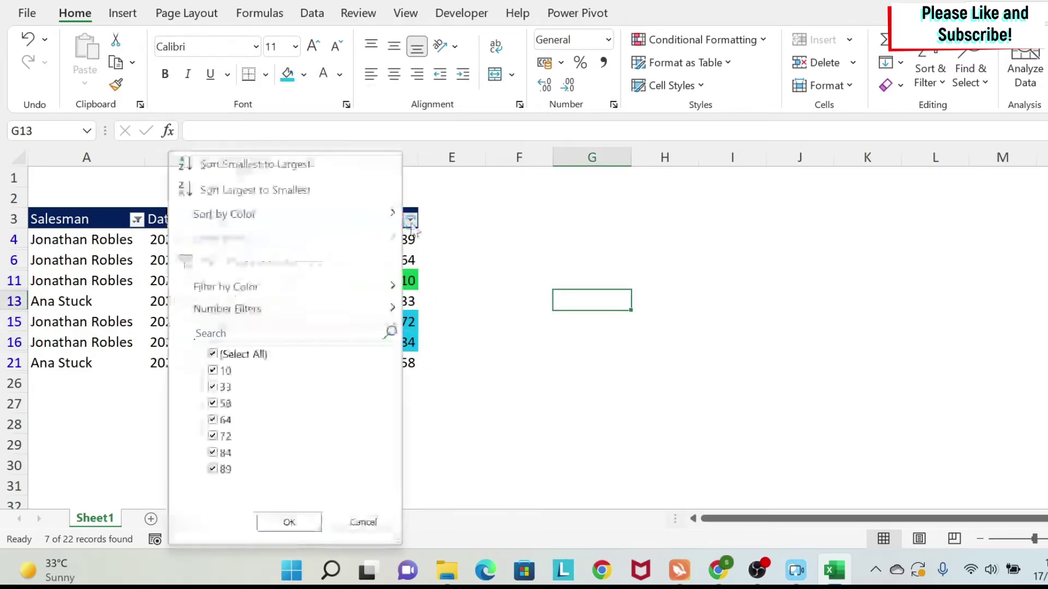
mouse_move(306, 290)
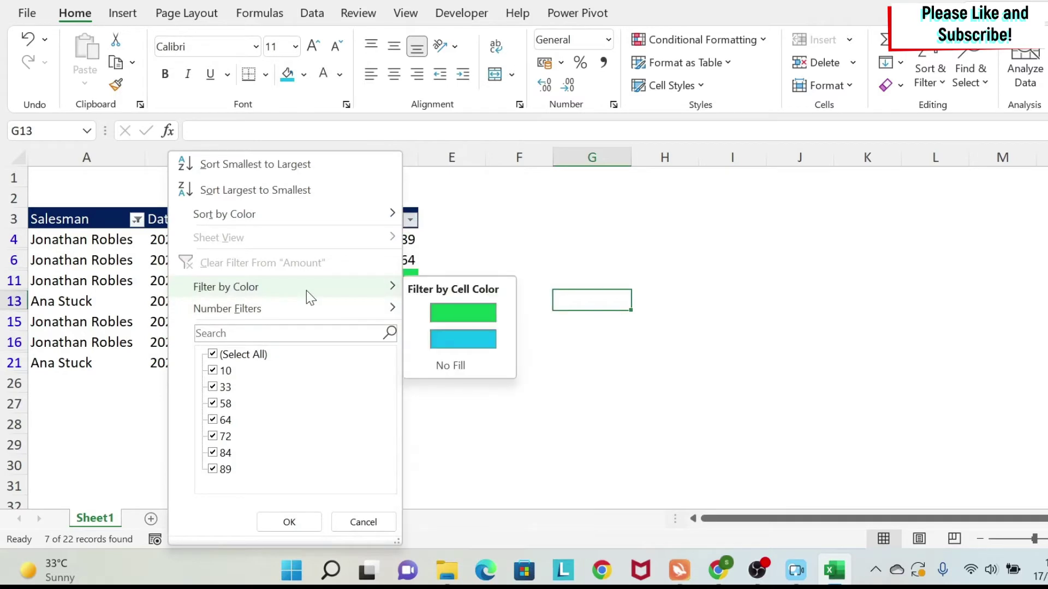
click(437, 343)
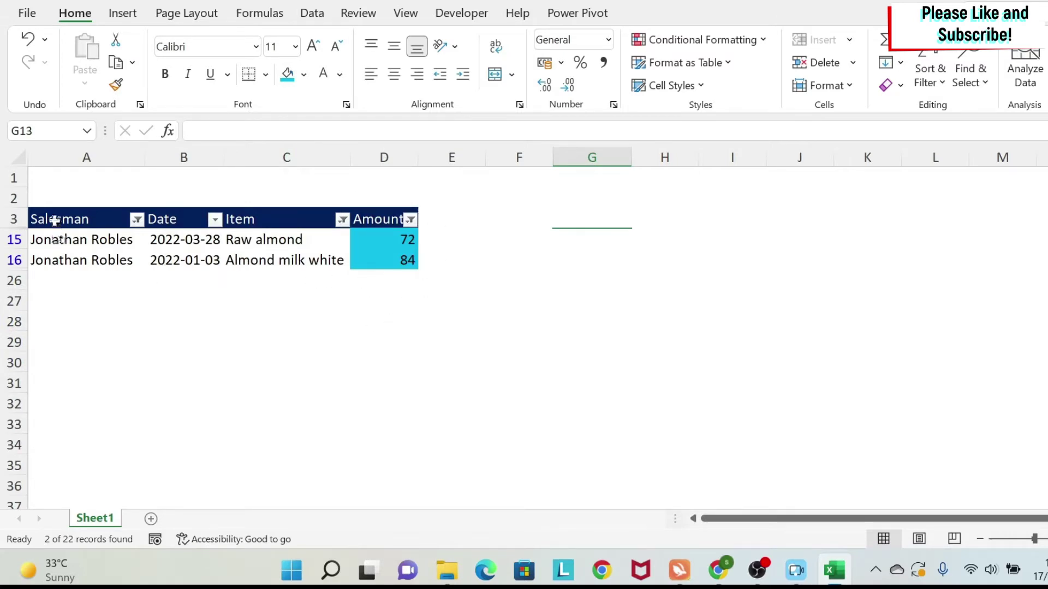
- Copy the filtered header and almond rows into A1 of a new Sheet2
drag(77, 218, 345, 290)
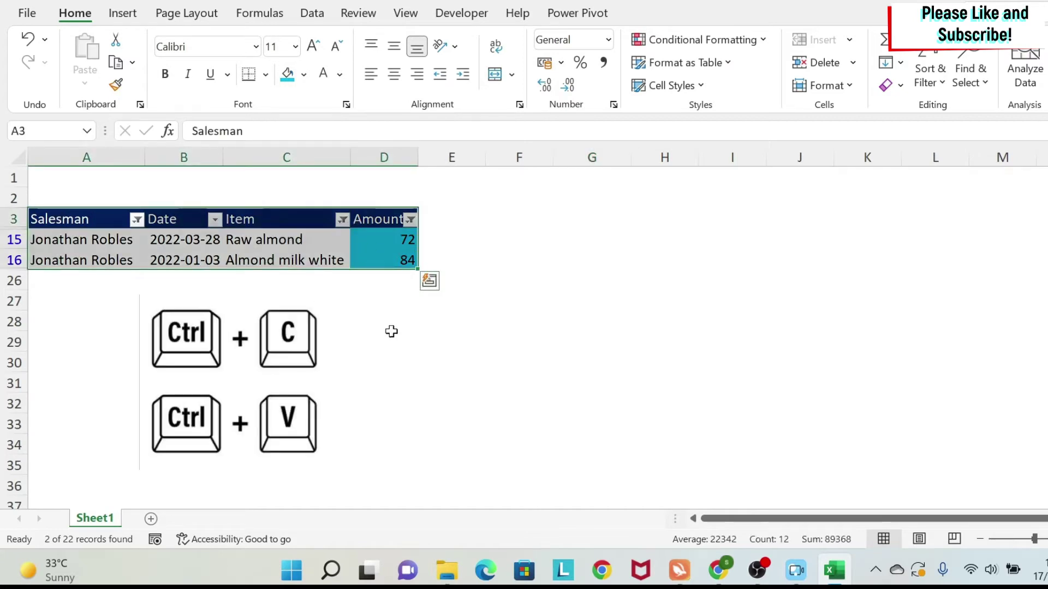
key(ctrl+c)
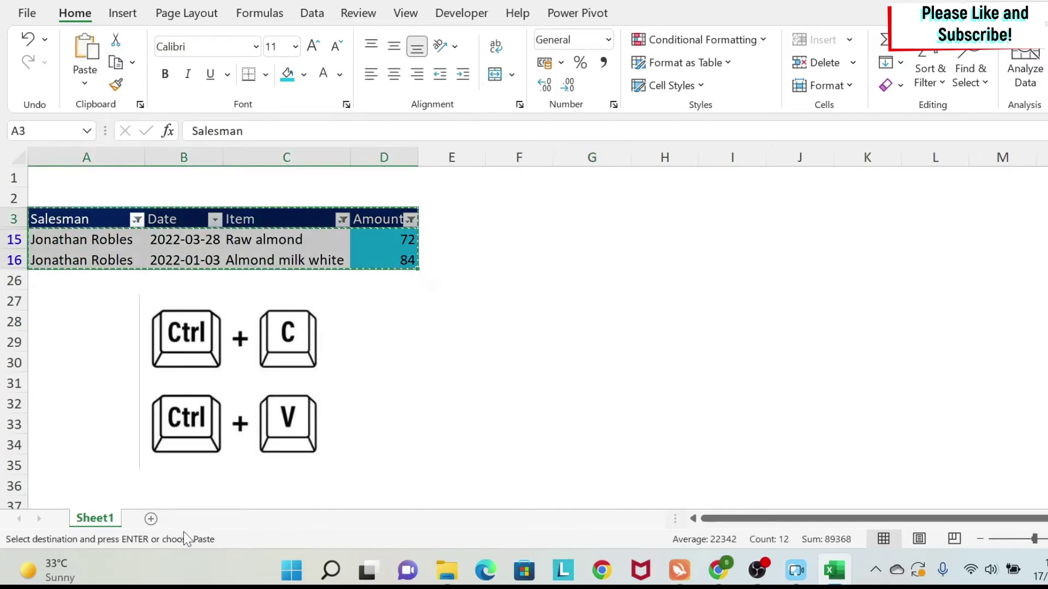
click(151, 518)
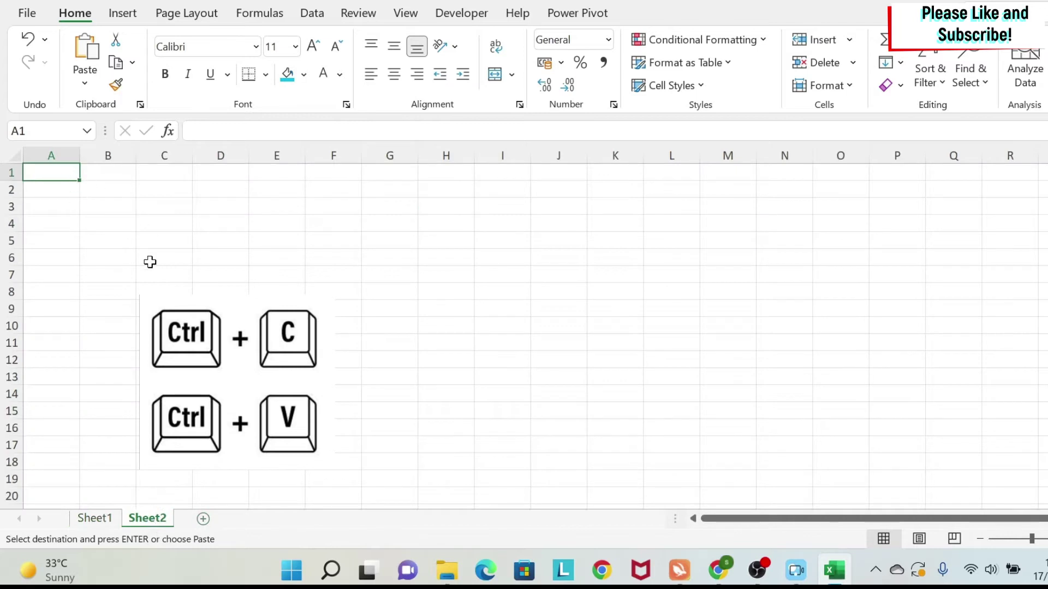
key(ctrl+v)
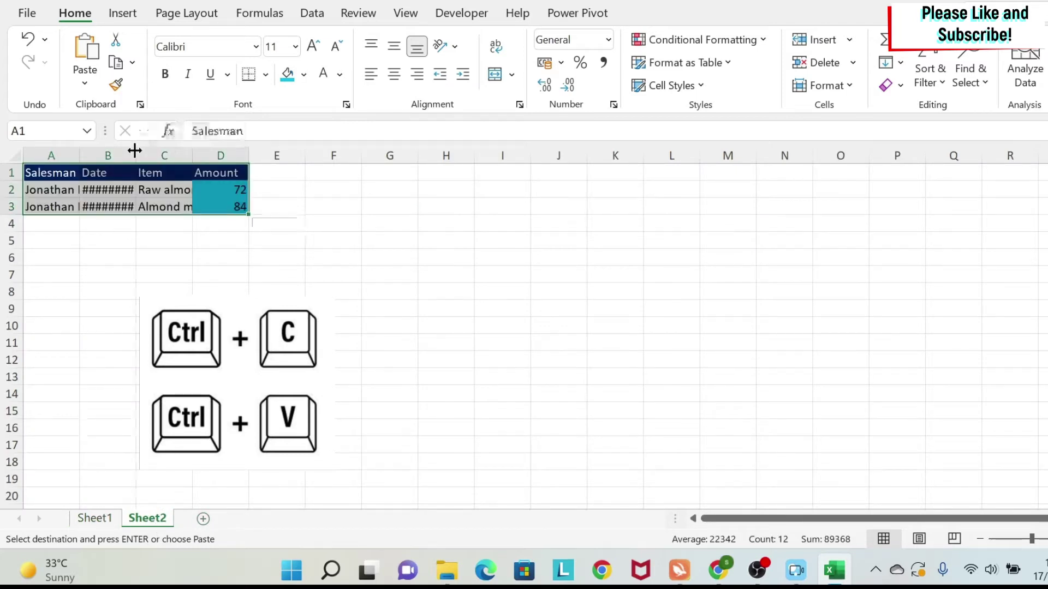
- Autofit the Date and Salesman columns on Sheet2 so their values show
double_click(136, 155)
double_click(79, 156)
click(229, 306)
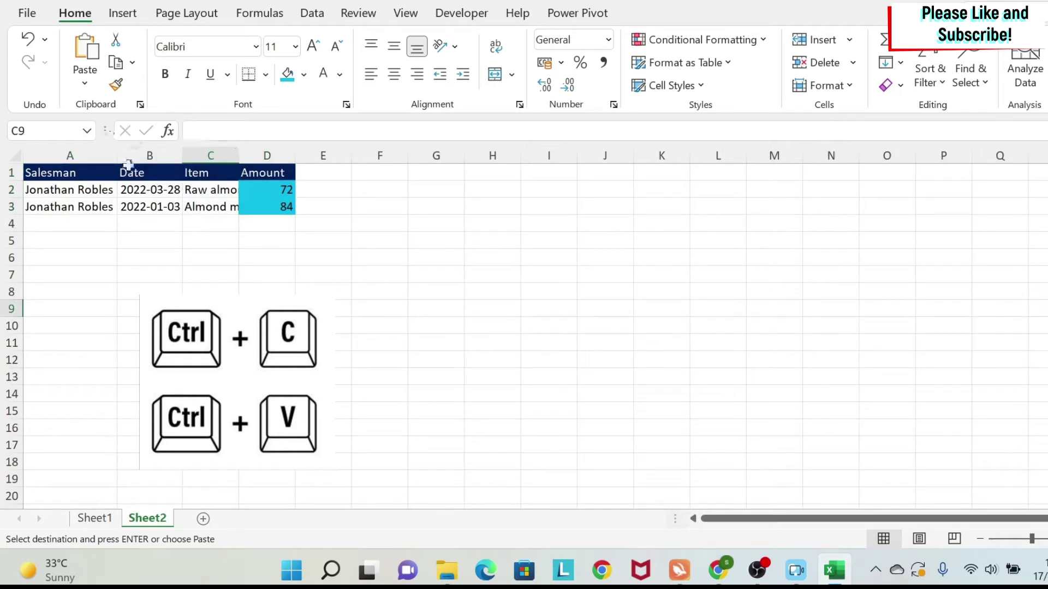
click(104, 523)
- Clear the colour filter by toggling filtering off and back on with Alt+A+T
click(226, 240)
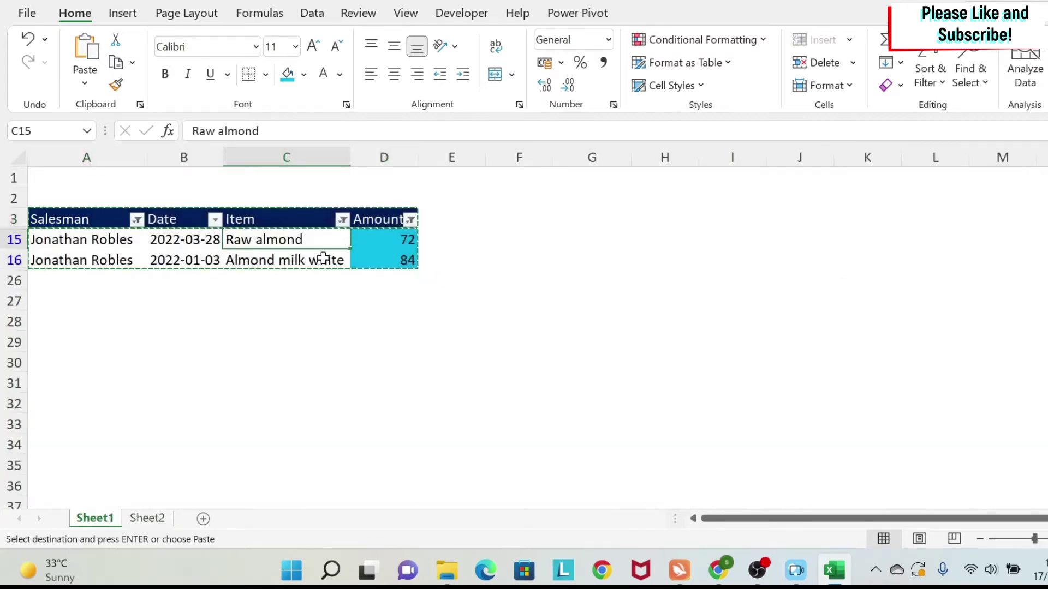
click(410, 219)
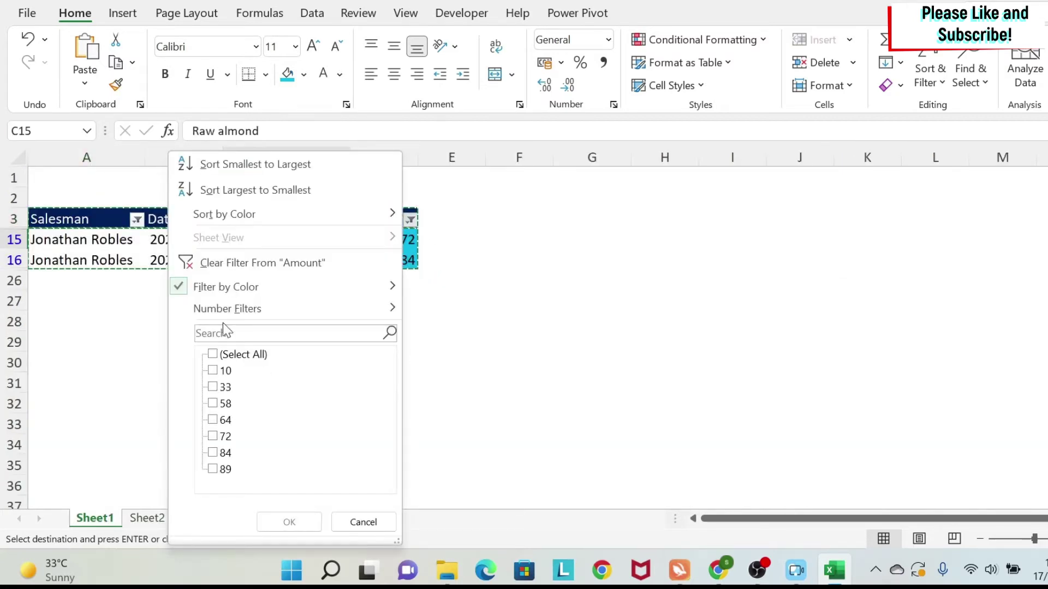
click(501, 346)
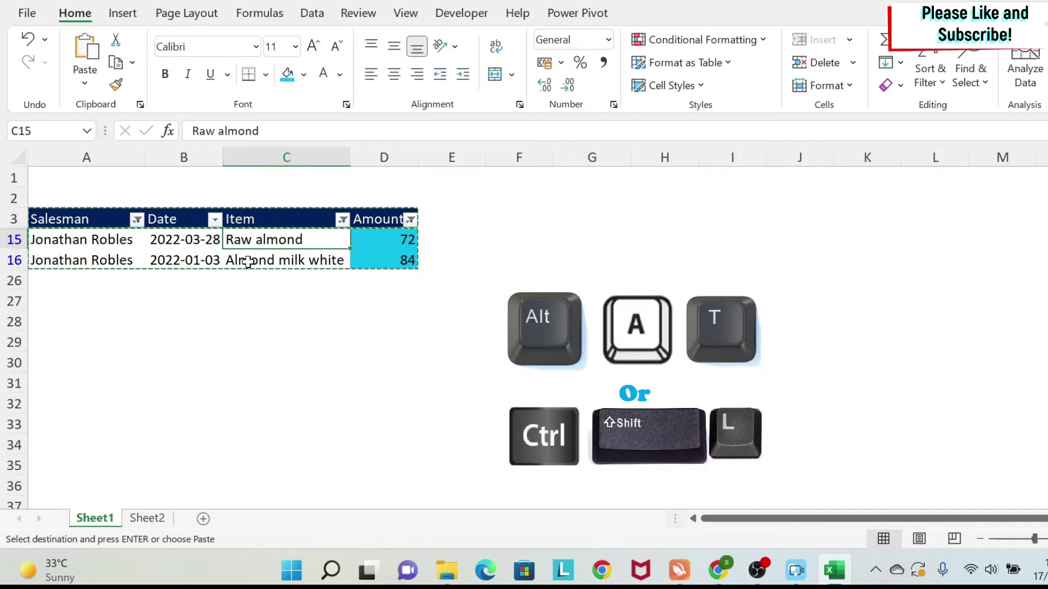
key(alt)
key(a)
key(t)
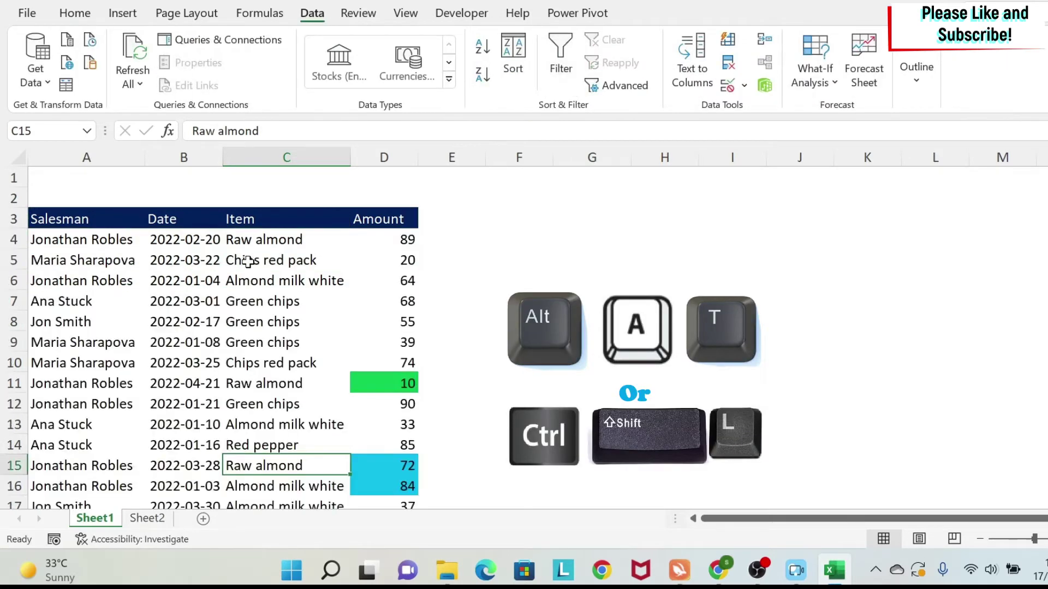
key(alt)
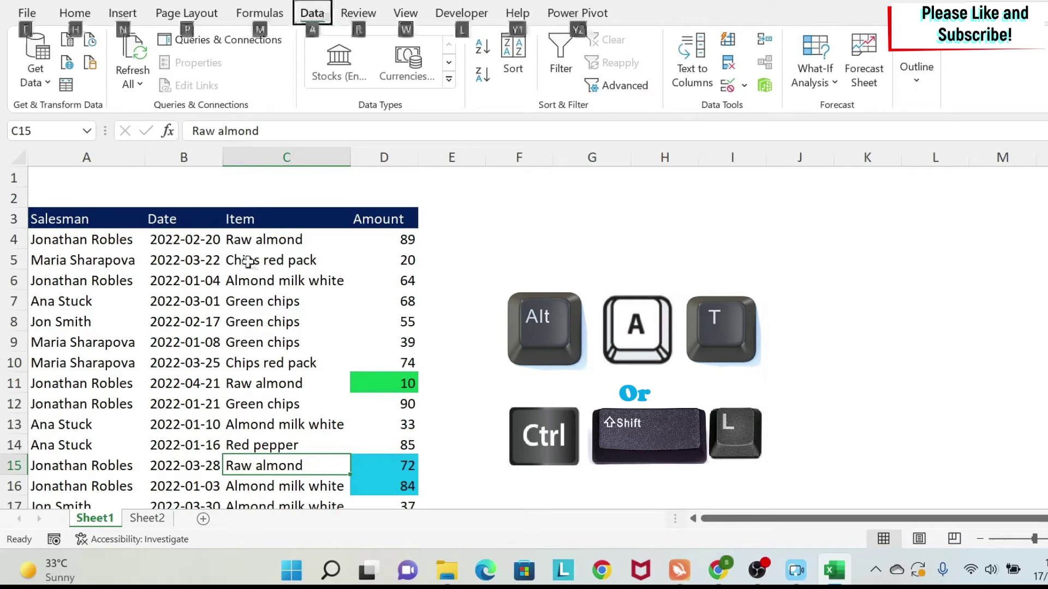
key(a)
key(t)
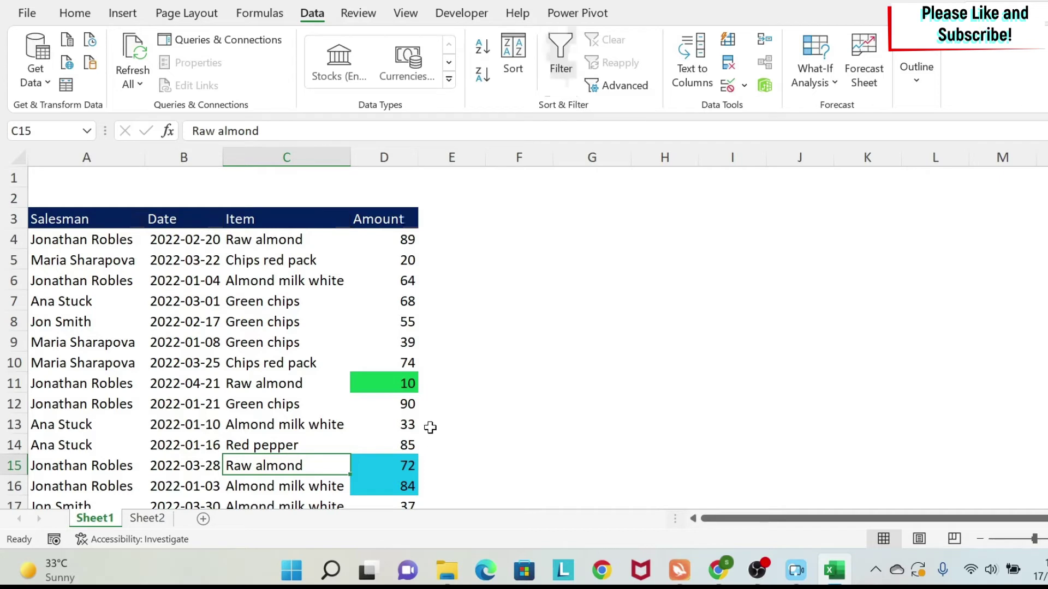
- Toggle filtering again with Ctrl+Shift+L and the ribbon Filter button, keeping header arrows
key(ctrl+shift+l)
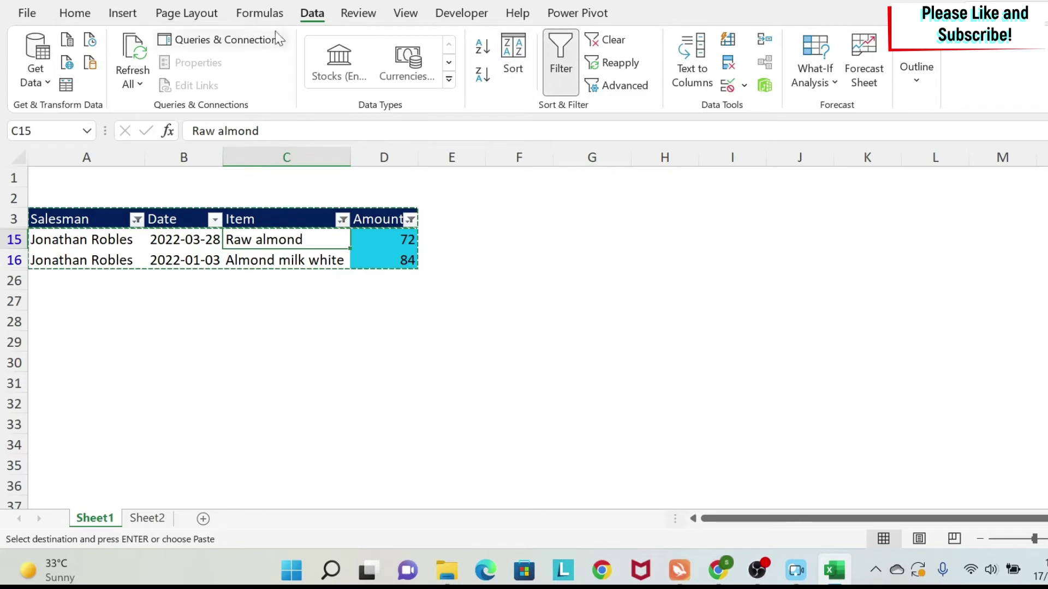
click(568, 53)
click(568, 53)
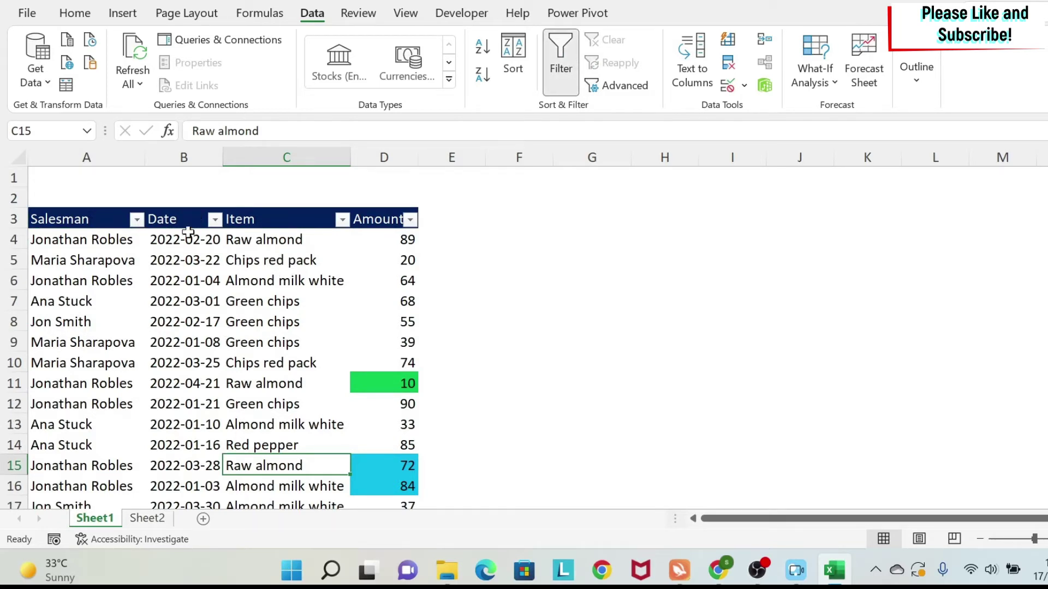
click(215, 219)
- Apply the This Month date filter, then Last Month, showing the six March 2022 rows
mouse_move(323, 314)
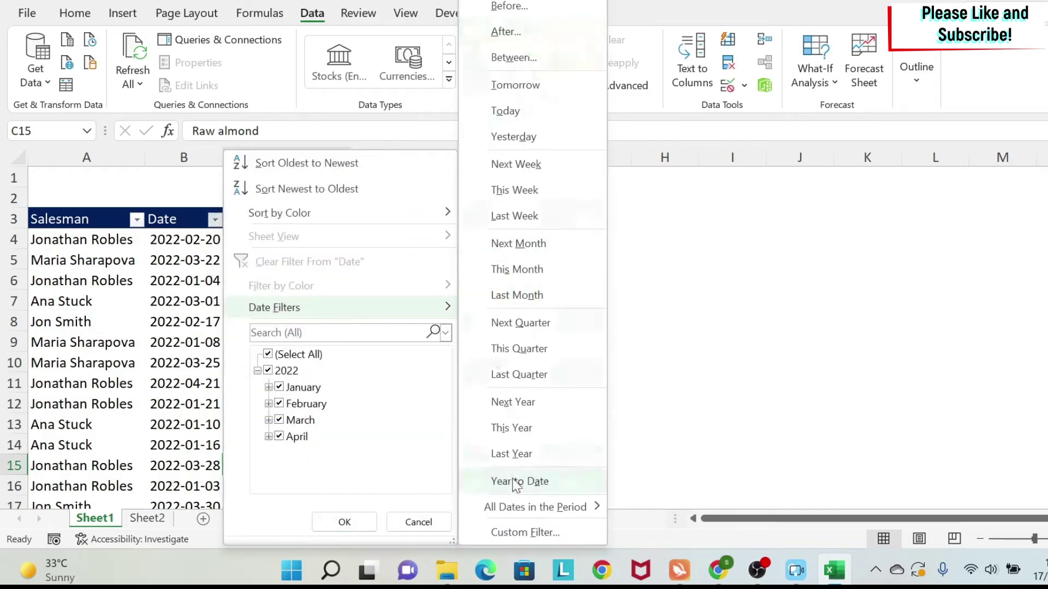
click(537, 271)
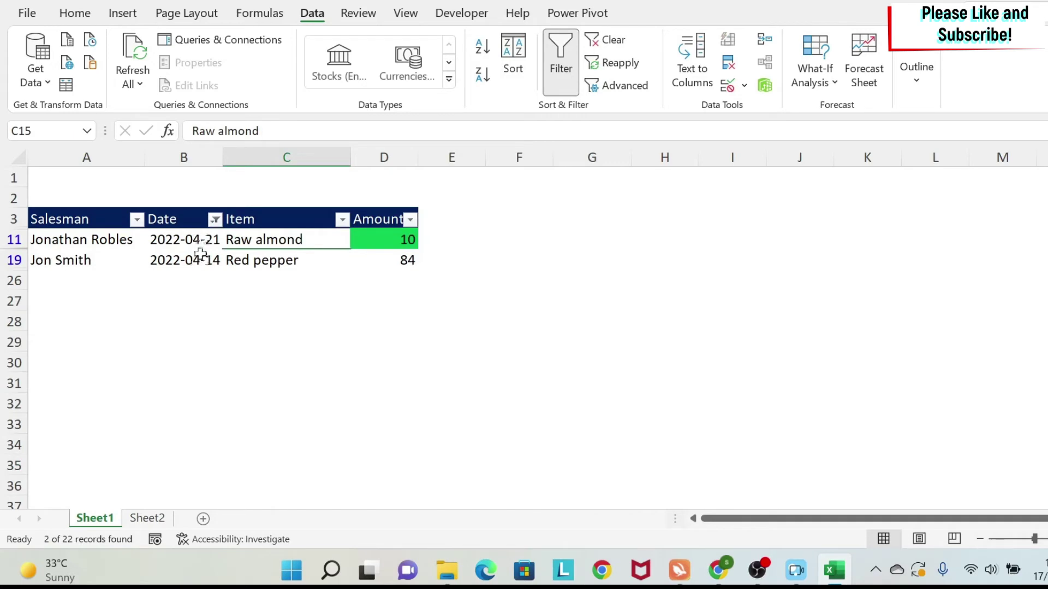
drag(186, 236, 188, 264)
click(215, 220)
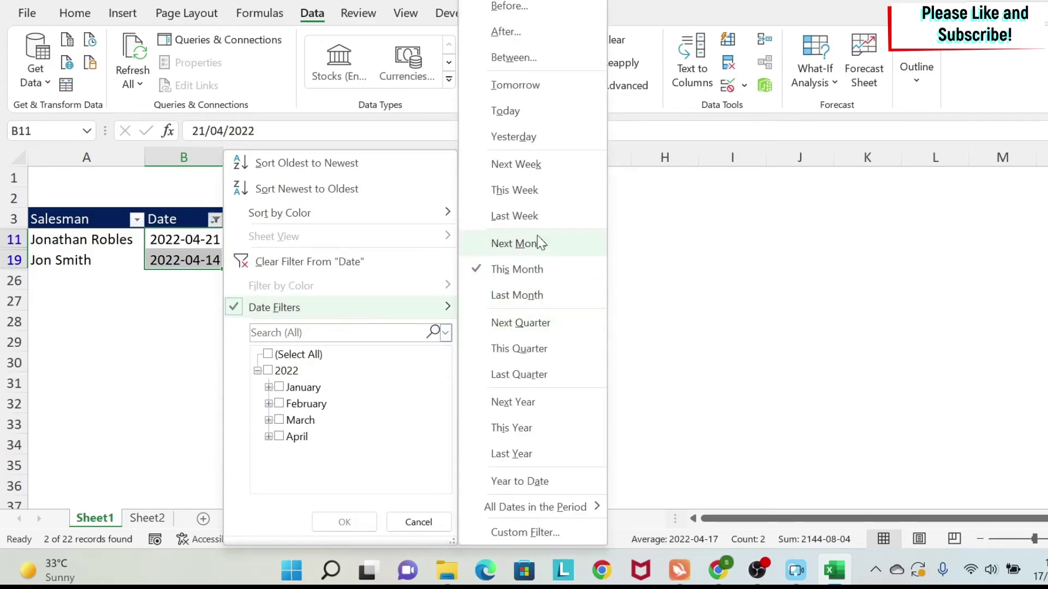
click(532, 296)
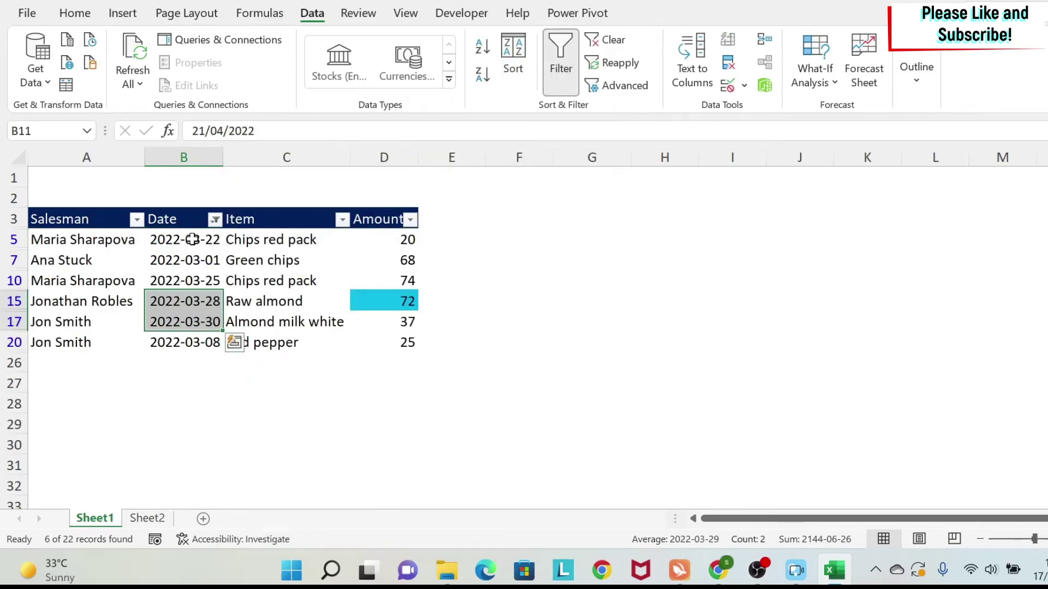
drag(192, 240, 185, 351)
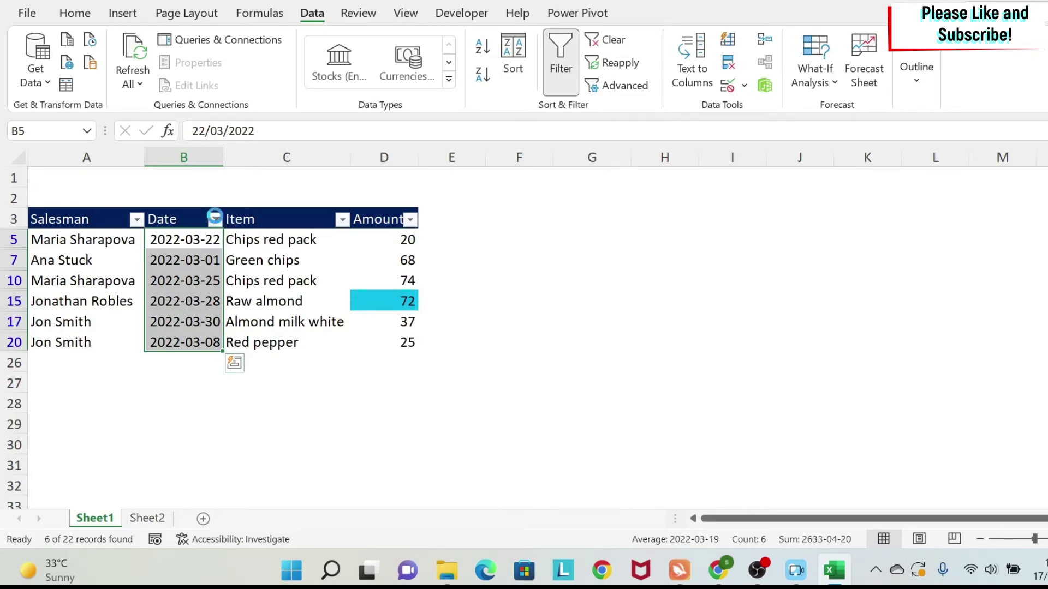
- Open the Date filter's between-dates Custom AutoFilter dialog
click(215, 217)
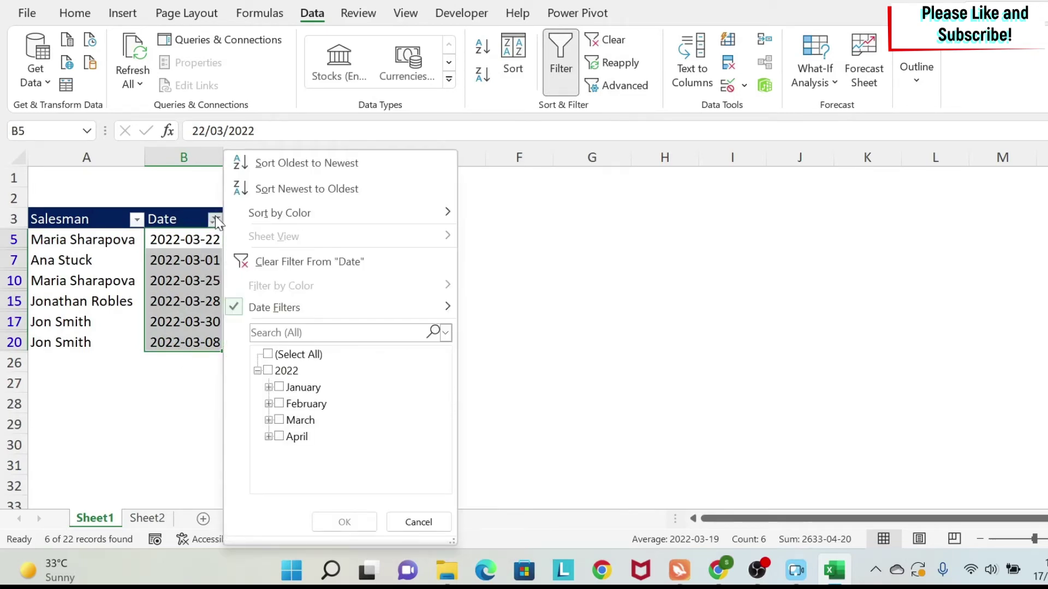
mouse_move(312, 313)
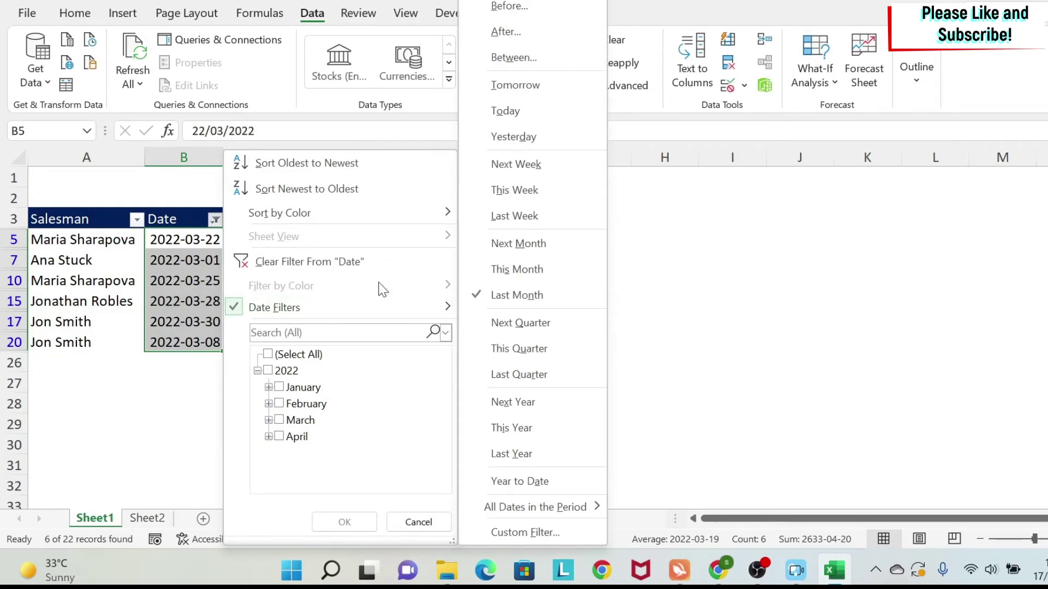
click(513, 58)
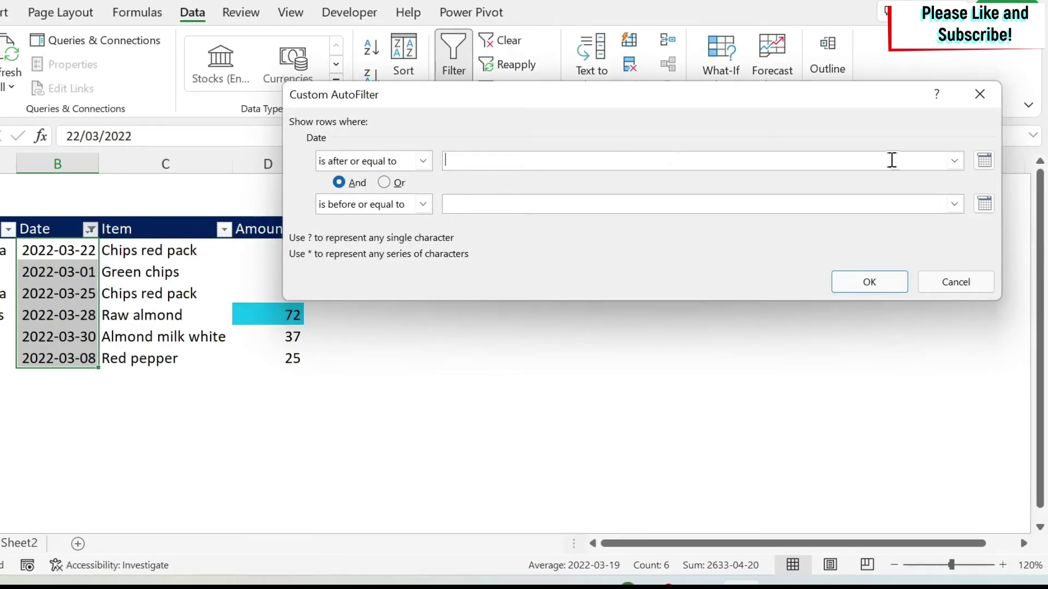
- Pick 07/02/2022 as start and 17/04/2022 as end date, then apply the range
click(984, 160)
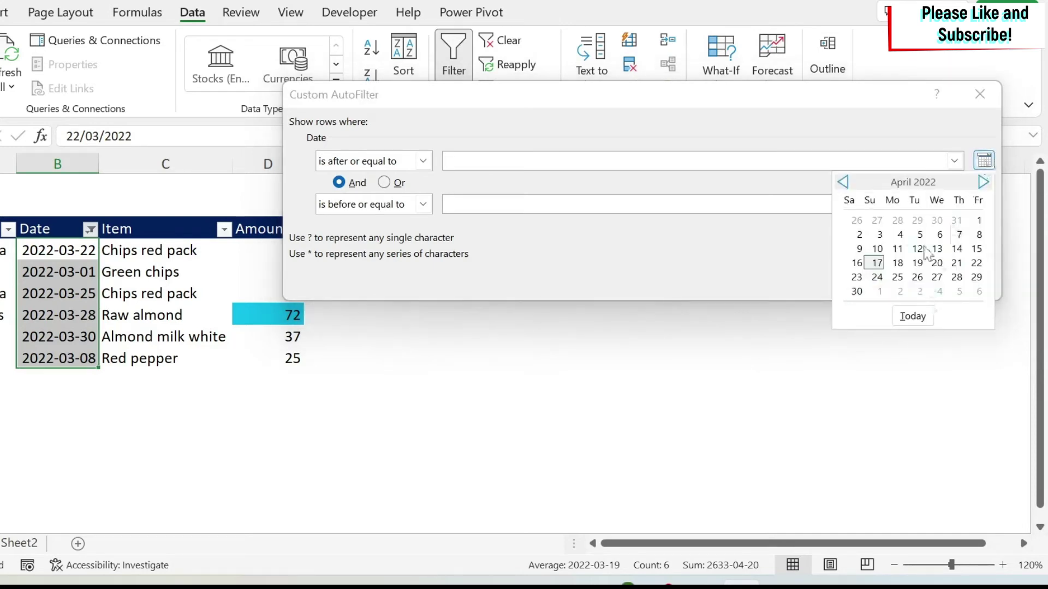
click(843, 182)
click(844, 182)
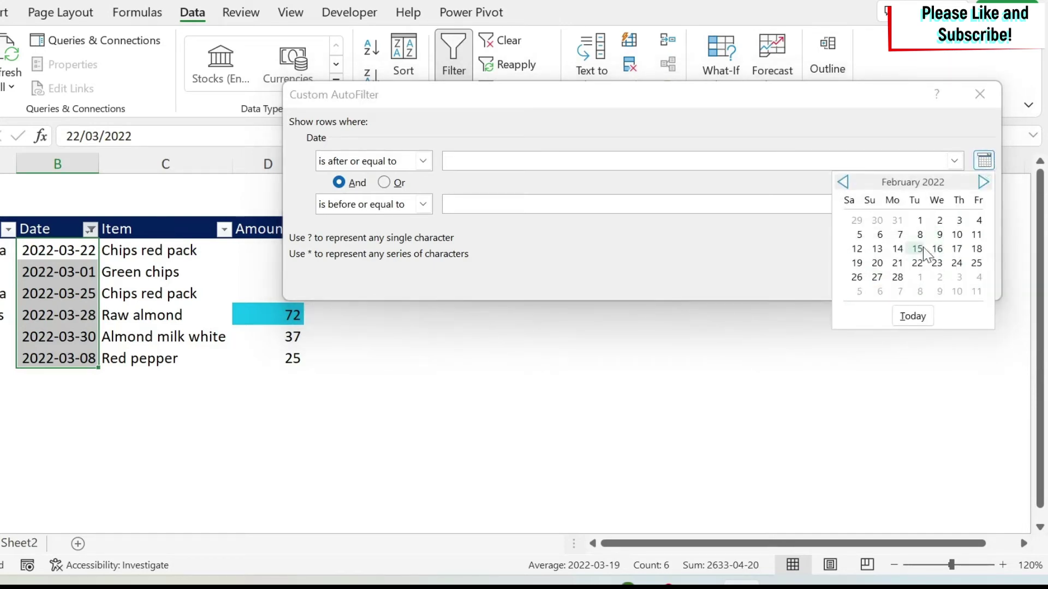
click(900, 238)
click(984, 203)
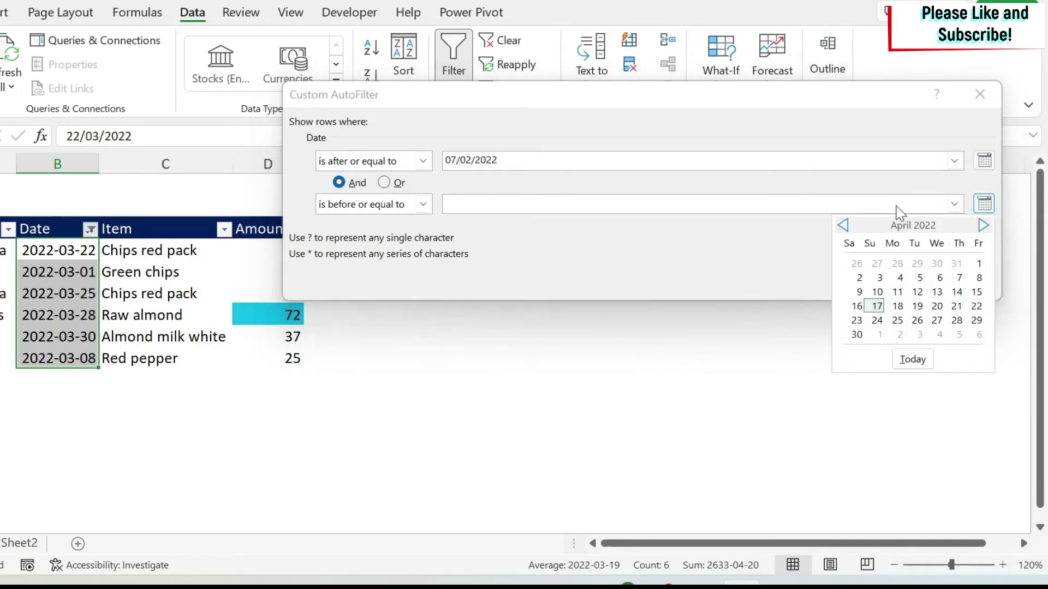
click(876, 306)
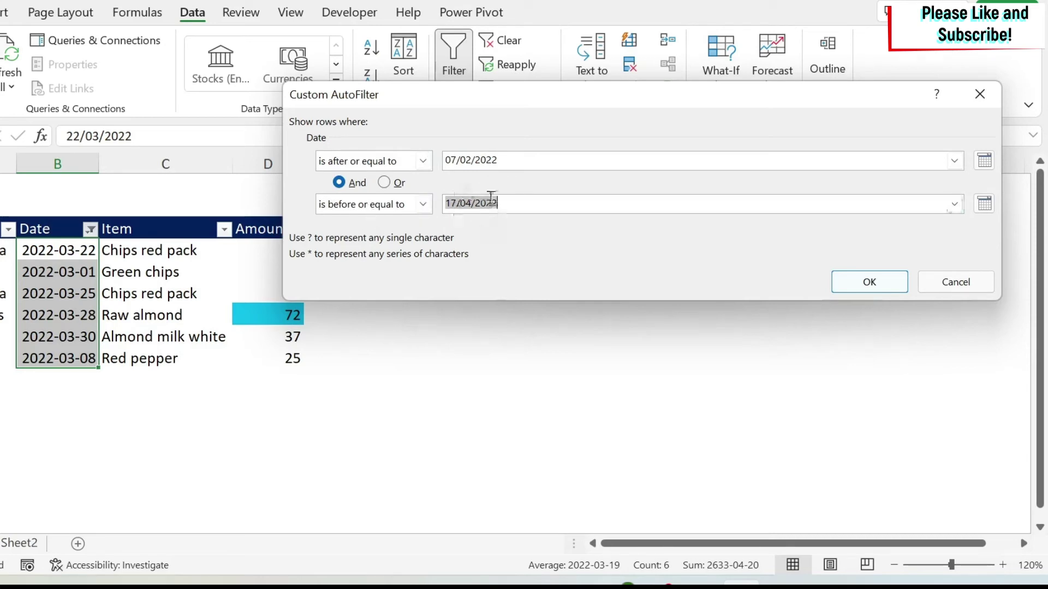
click(855, 283)
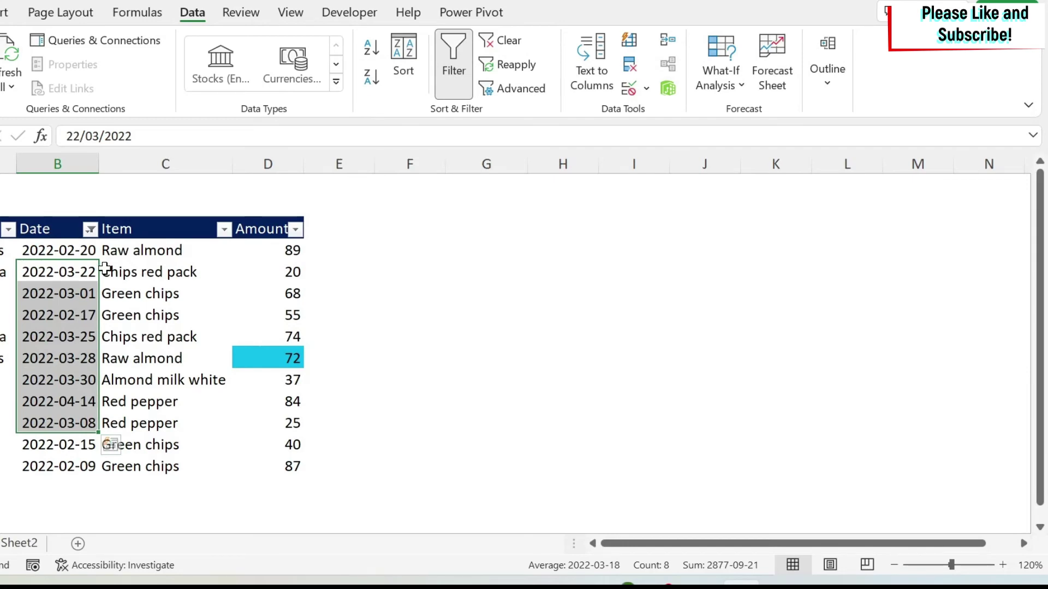
- Clear the Date filter with Select All so all dates show again
click(57, 294)
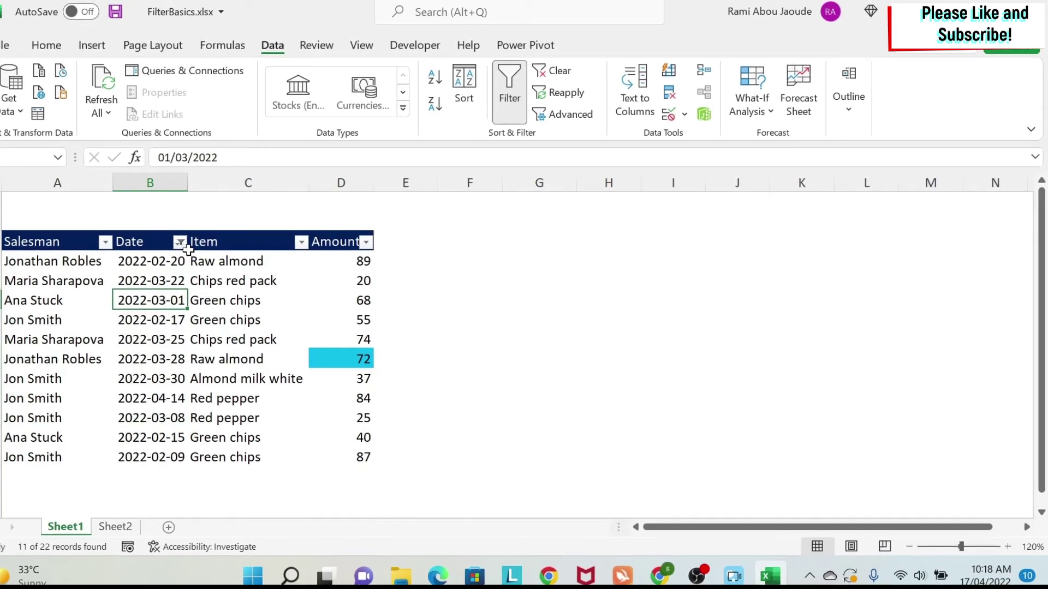
click(177, 247)
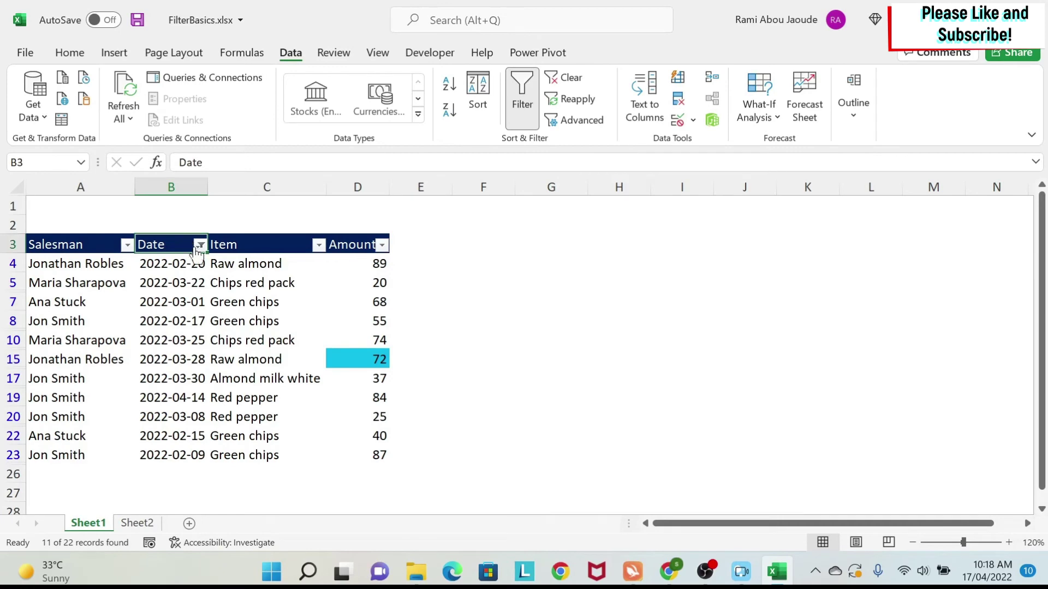
click(201, 245)
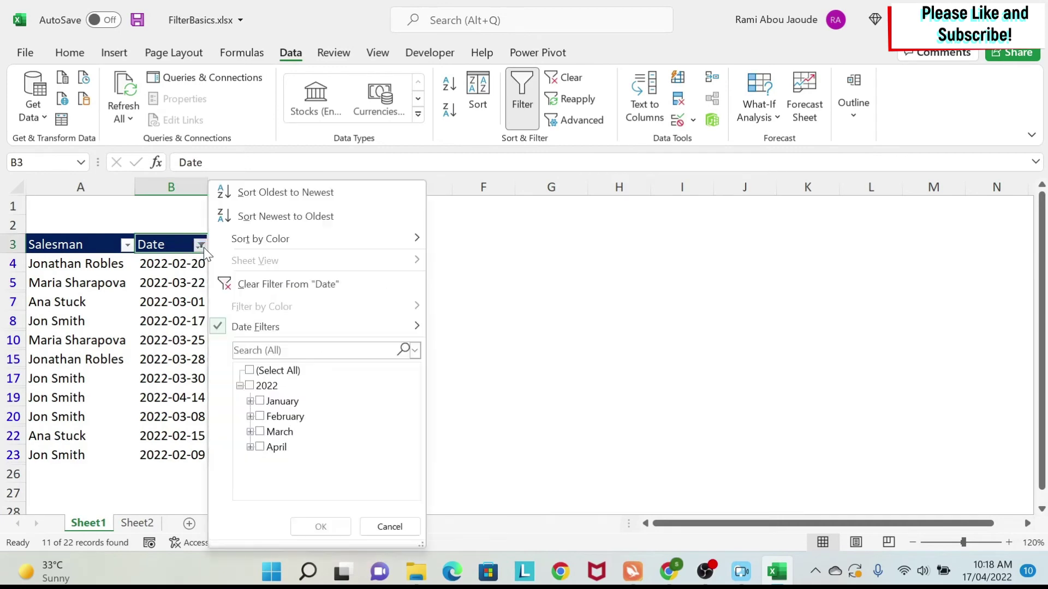
click(249, 371)
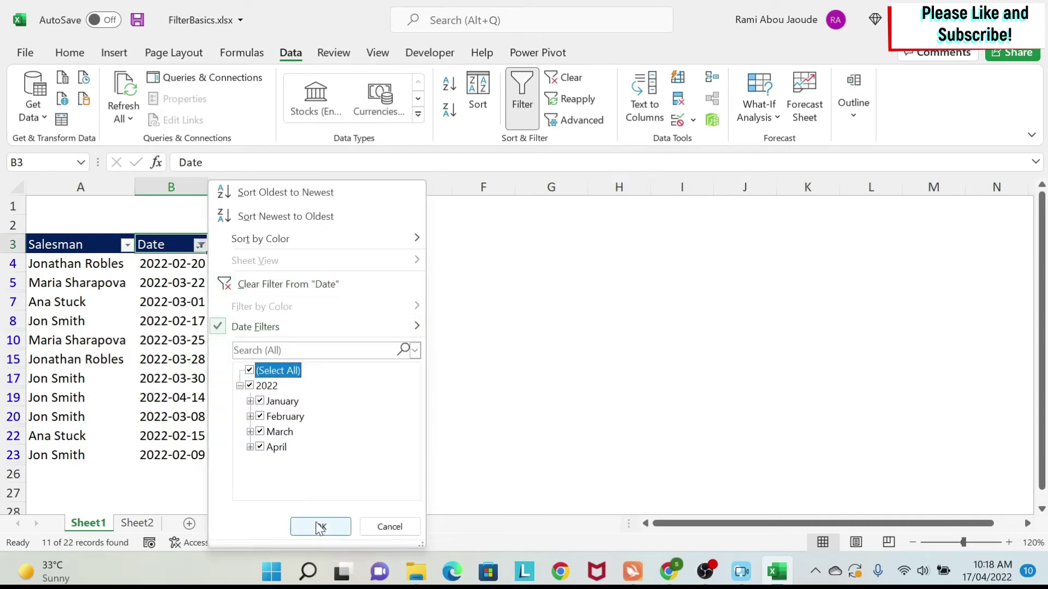
click(320, 526)
scroll(150, 349, down, 4)
scroll(150, 349, up, 4)
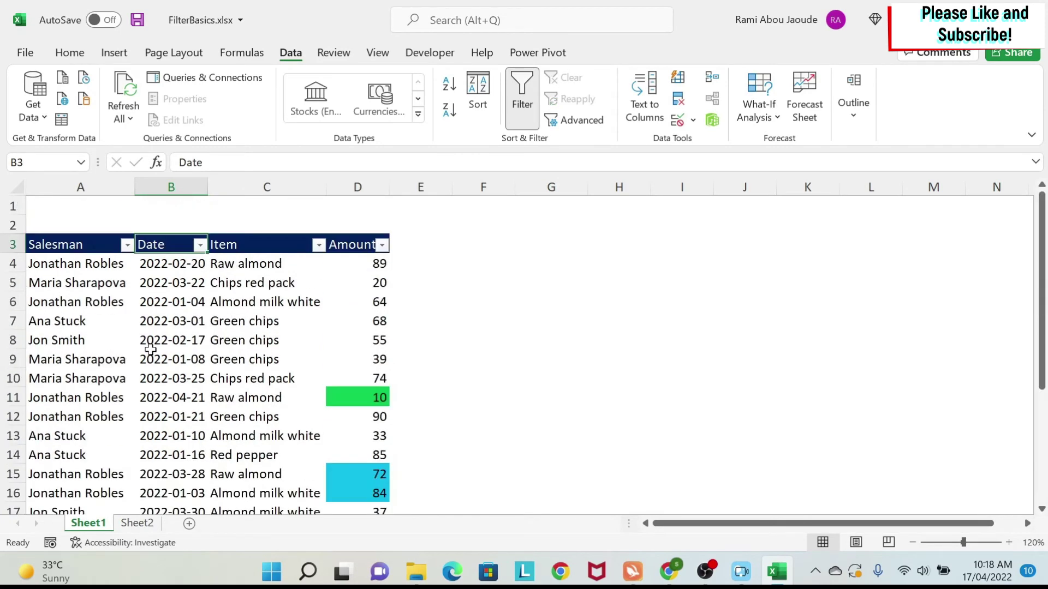
- Start a Salesman Contains text filter with 'Maria' as the first condition, joined by Or
click(127, 246)
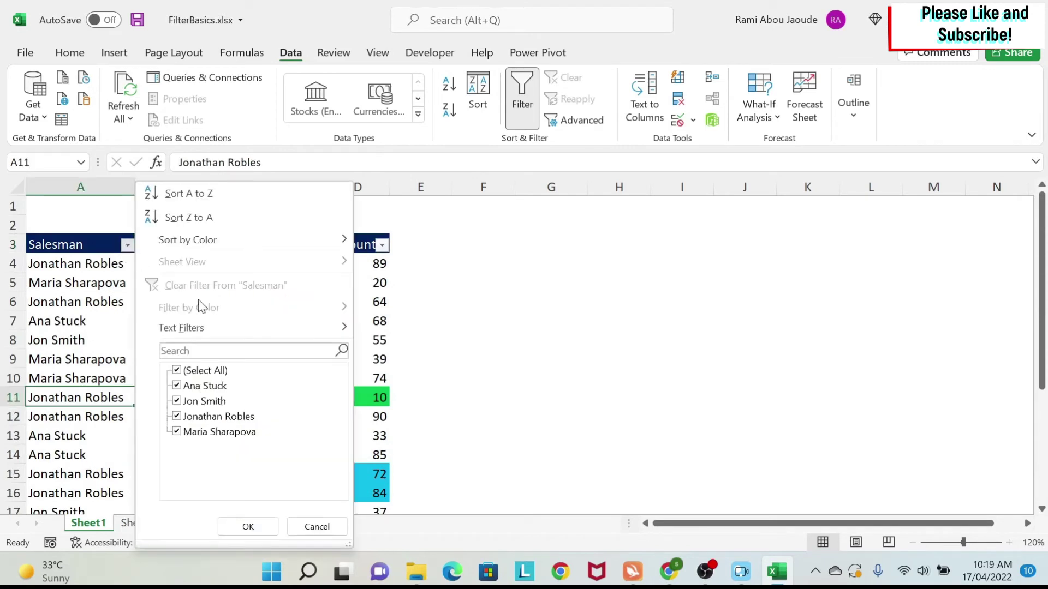
mouse_move(233, 338)
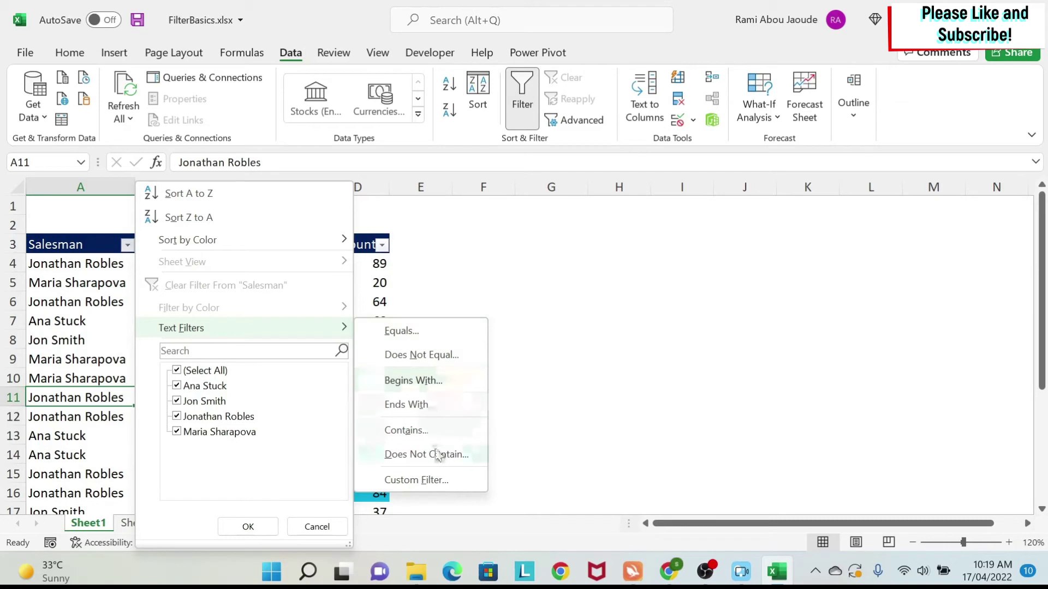
click(420, 431)
click(469, 205)
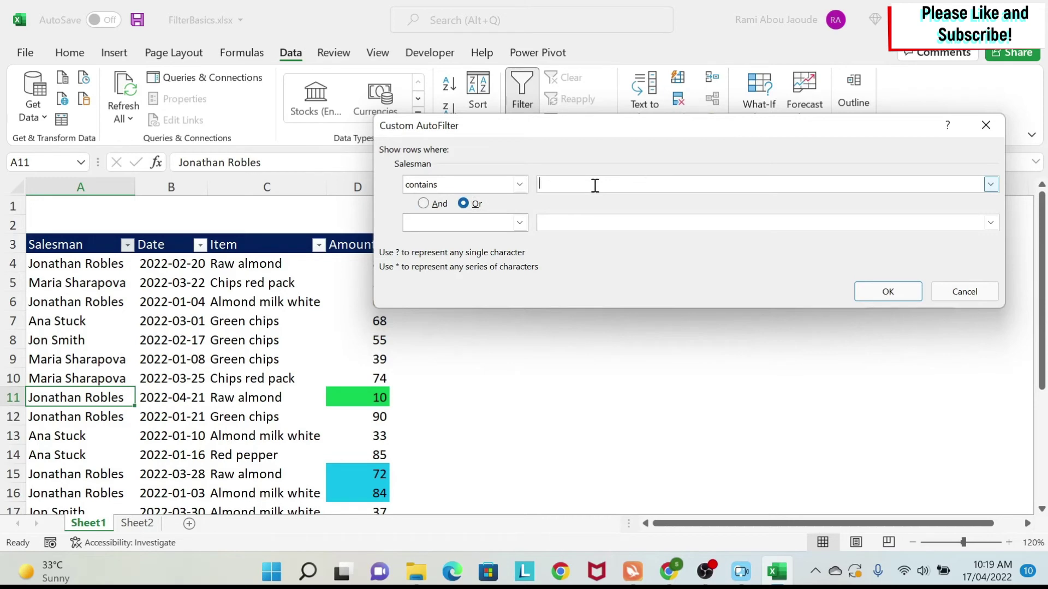
click(595, 186)
text(Maria)
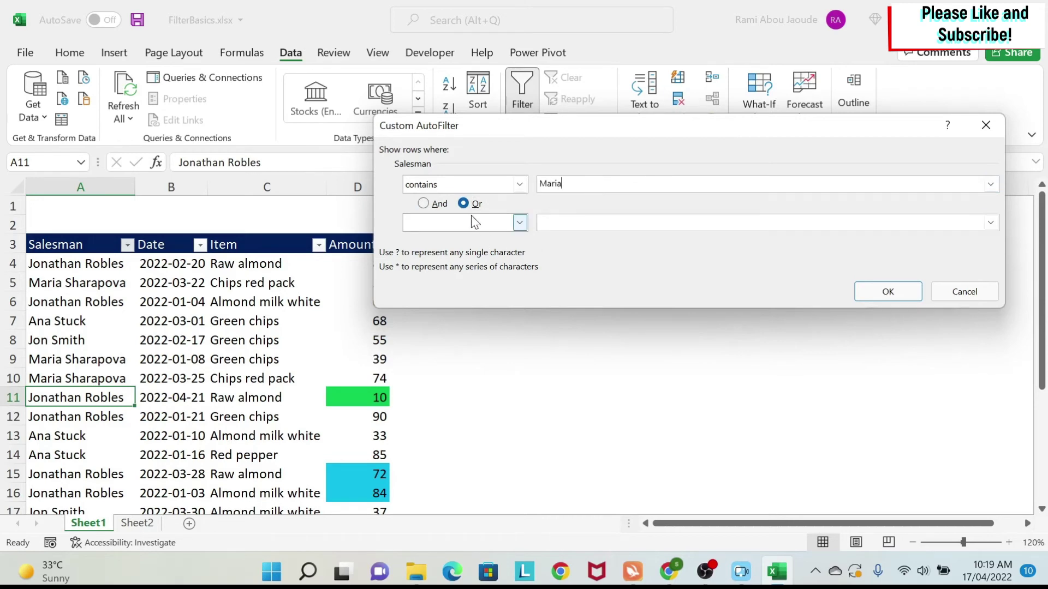
- Set the second condition to contains 'Ana' and apply, showing 10 of 22 records
click(456, 223)
click(444, 224)
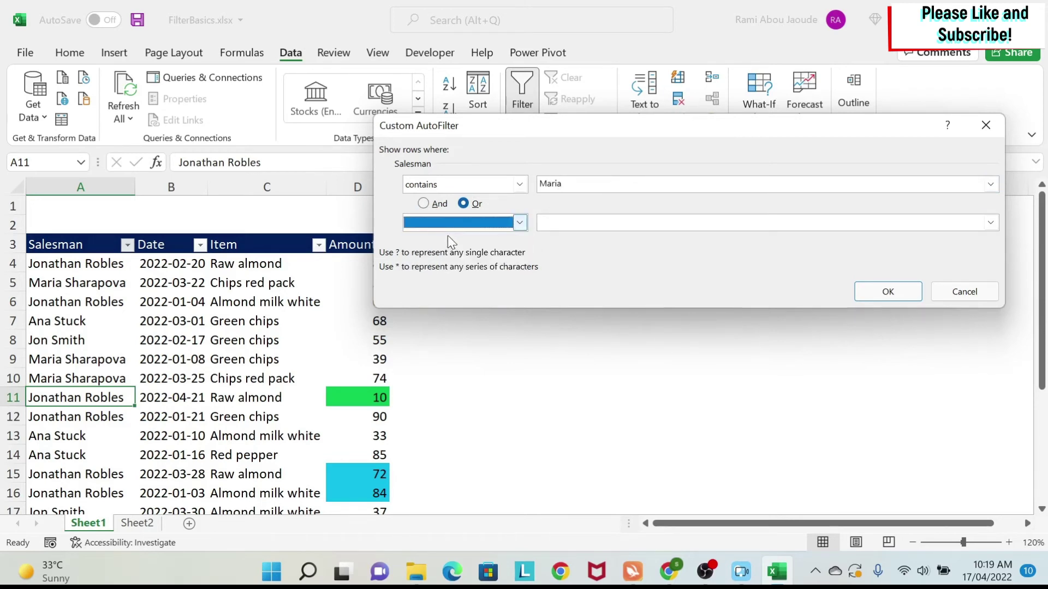
click(447, 224)
scroll(439, 272, down, 1)
scroll(437, 281, down, 3)
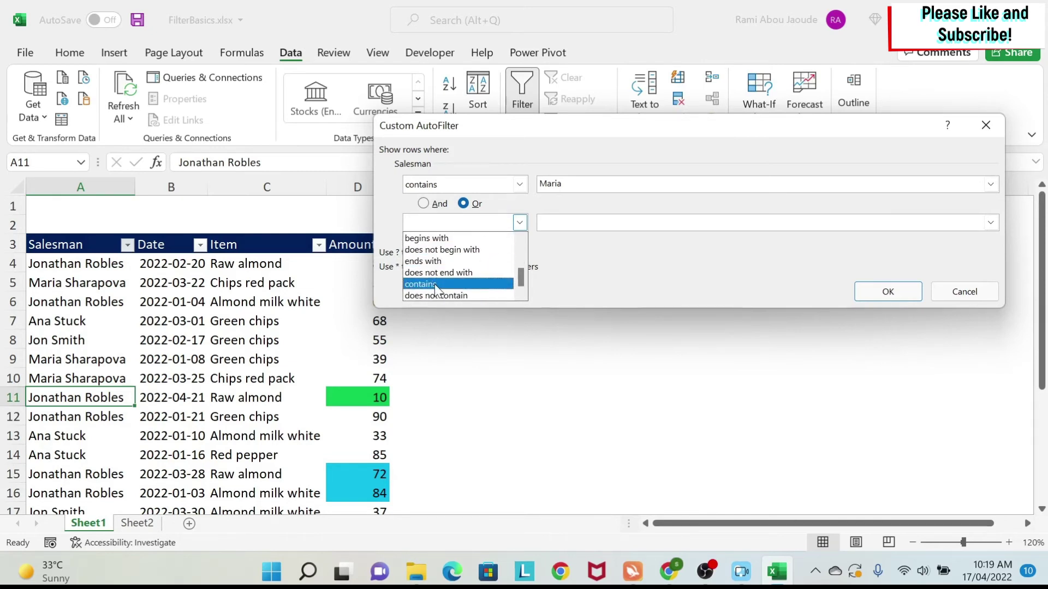
click(436, 284)
click(583, 225)
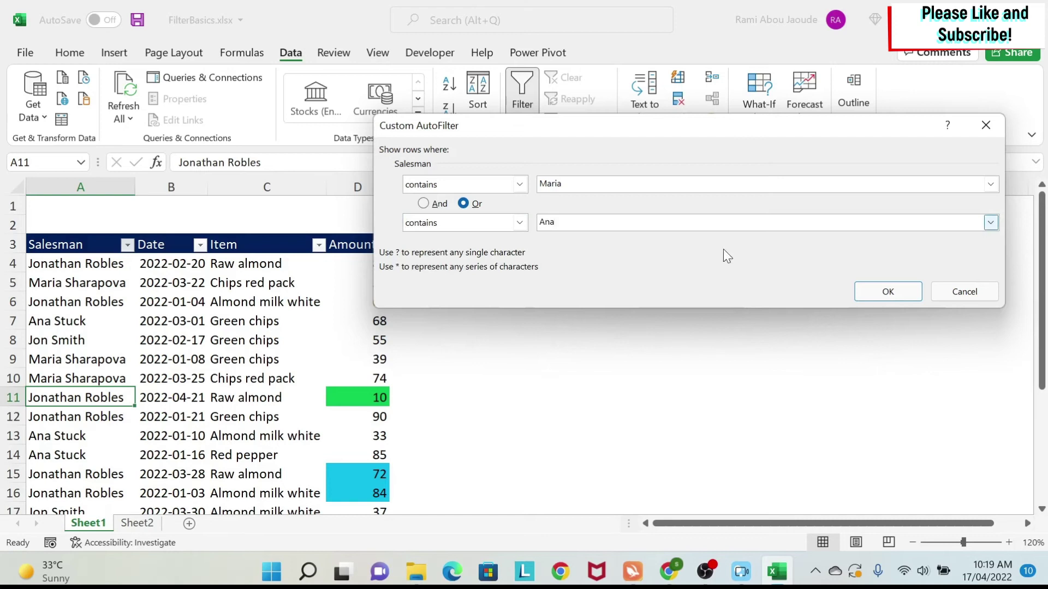
click(885, 290)
drag(99, 270, 73, 435)
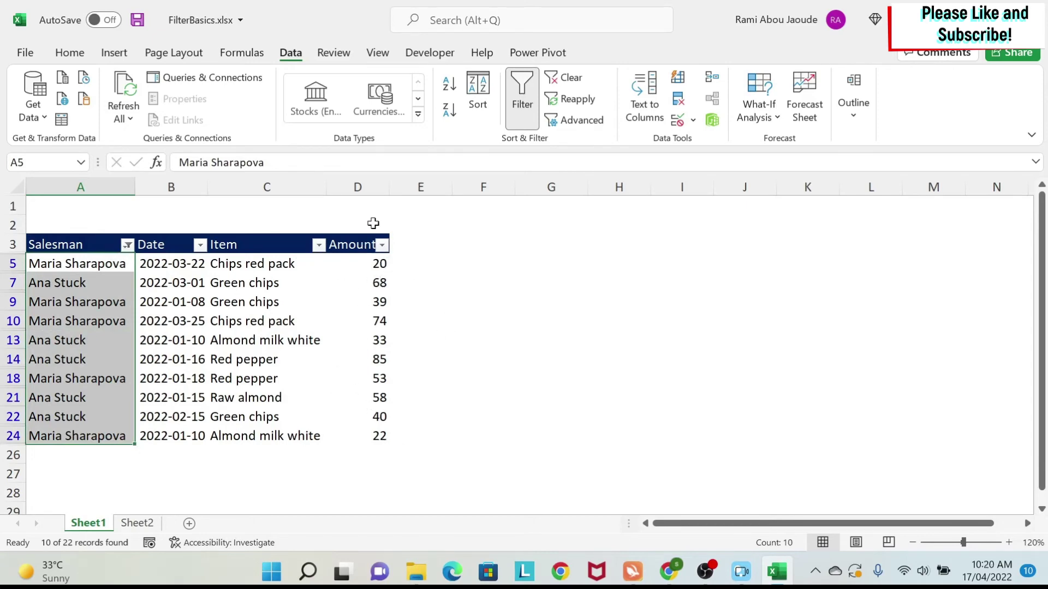
- Enter =SUM(D5:D24) in D2, which totals 1100
click(364, 220)
text(=sum()
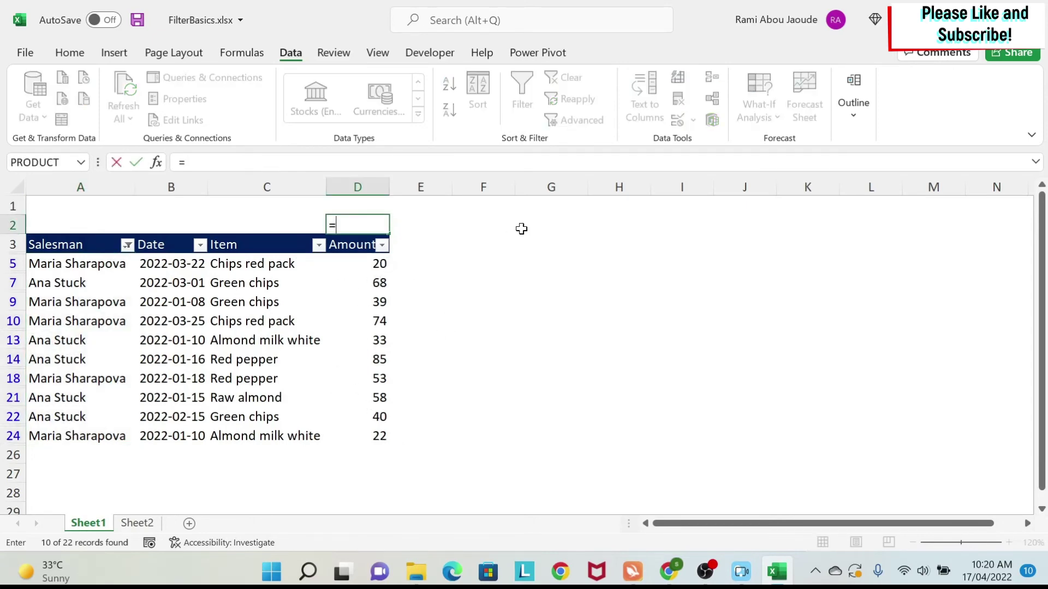
key(Down)
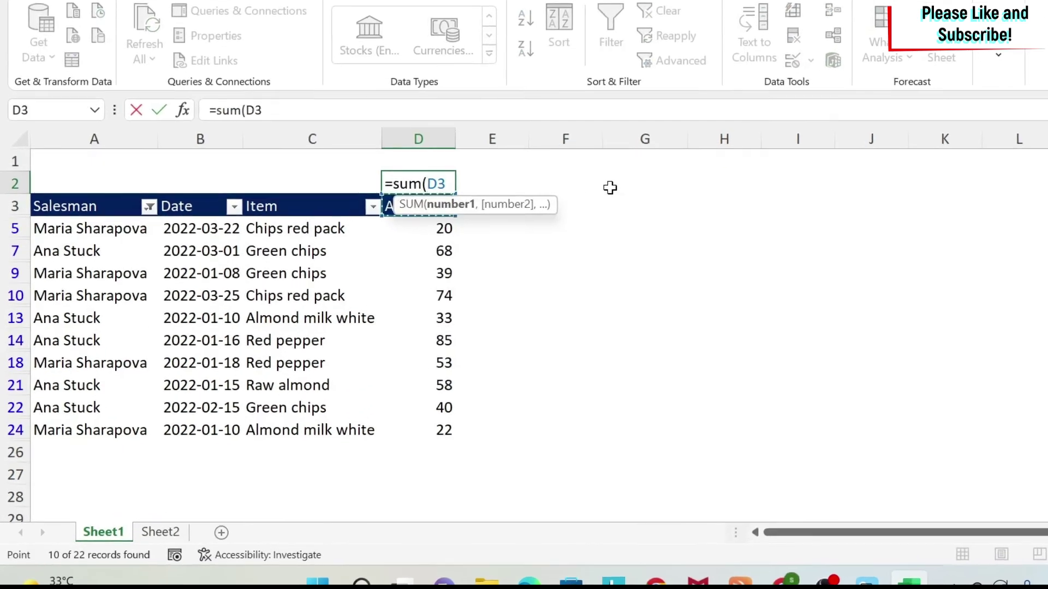
key(Down)
key(shift+Down)
key(shift+Down)
key(shift+Down)
key(shift+Down)
key(shift+Down)
key(shift+Down)
key(shift+Down)
key(shift+Down)
key(shift+Down)
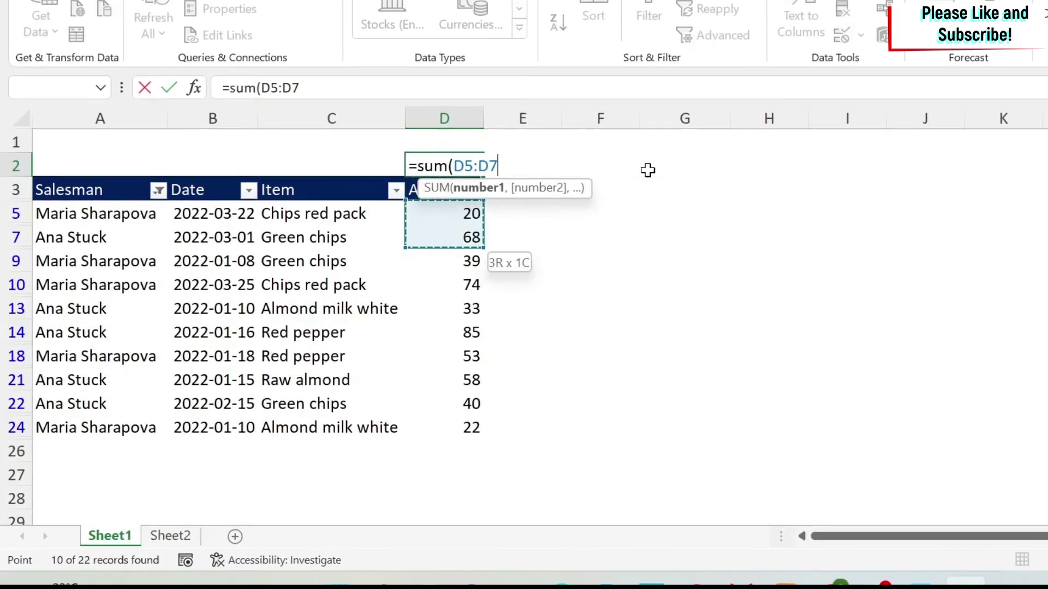
text())
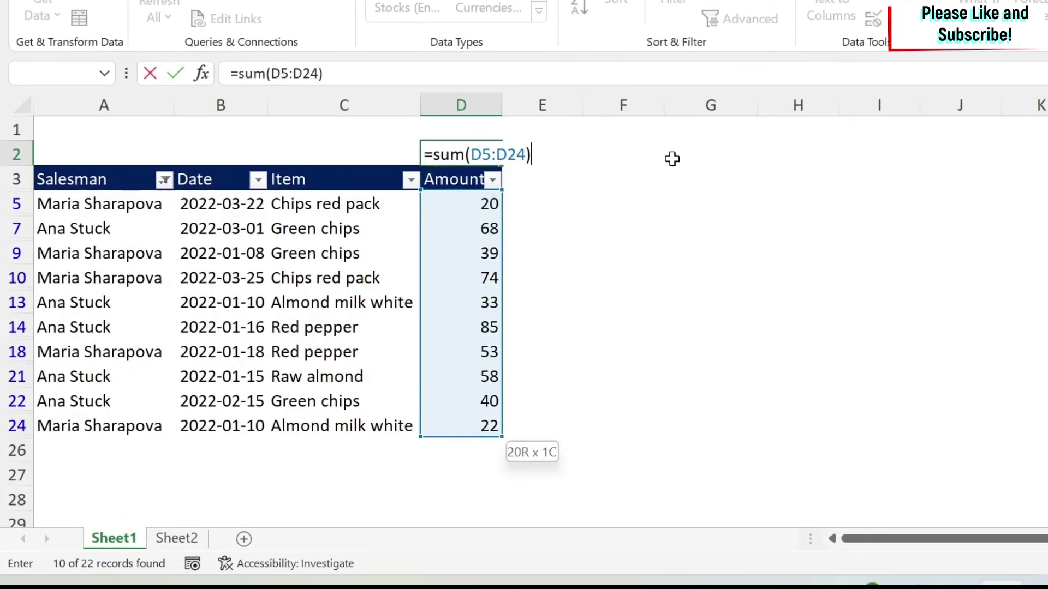
key(Return)
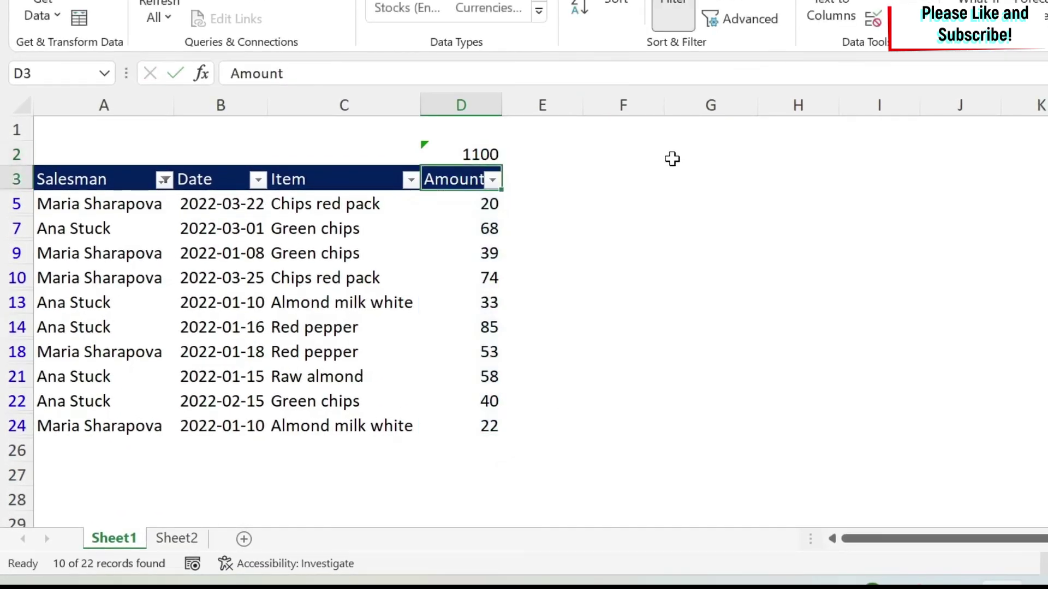
- Select the visible Amount values and rows 5–24 to compare the status-bar sum of 492
drag(471, 203, 464, 423)
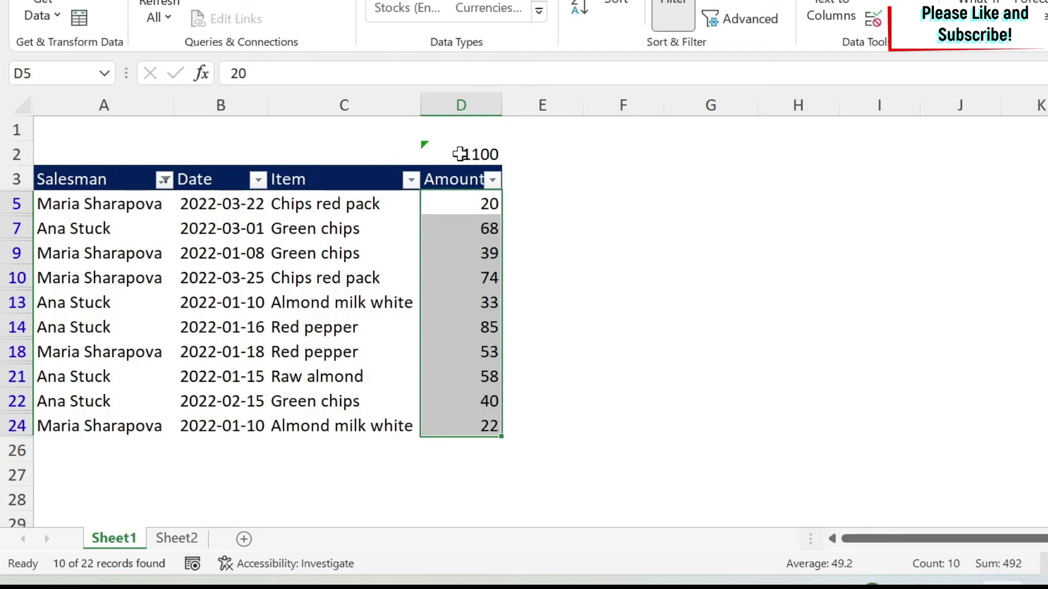
mouse_move(460, 210)
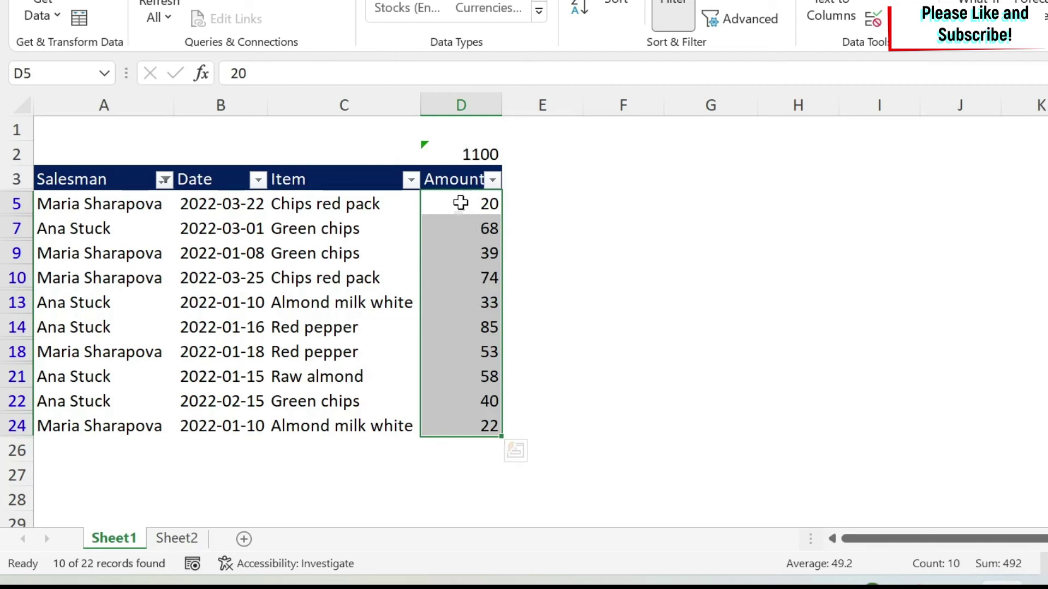
drag(12, 204, 9, 428)
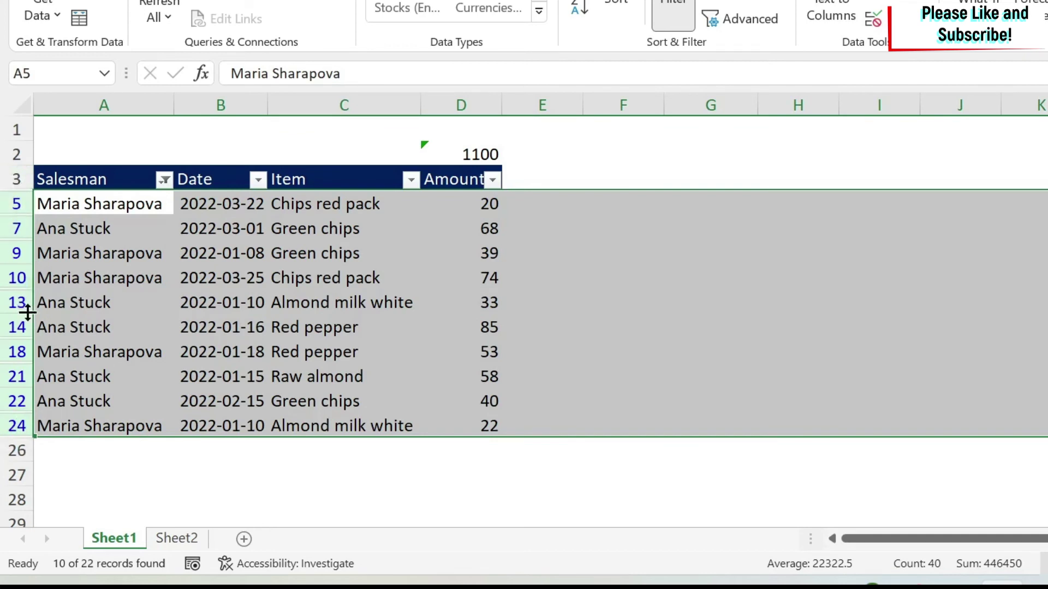
click(460, 129)
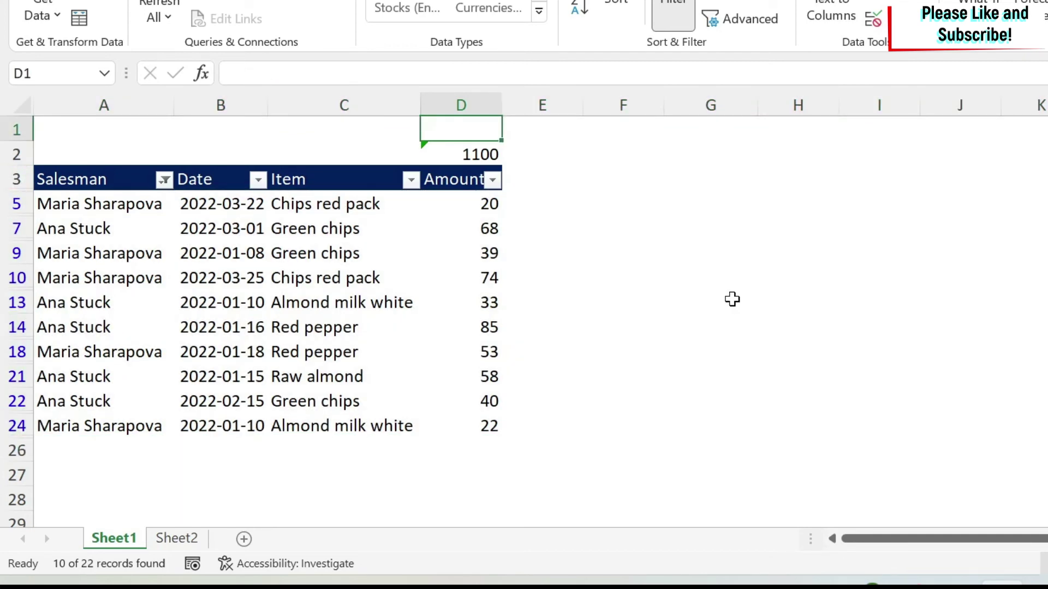
- Enter =SUBTOTAL(9,D5:D24) in D1 so it totals only the visible Amount rows (492)
text(=subto)
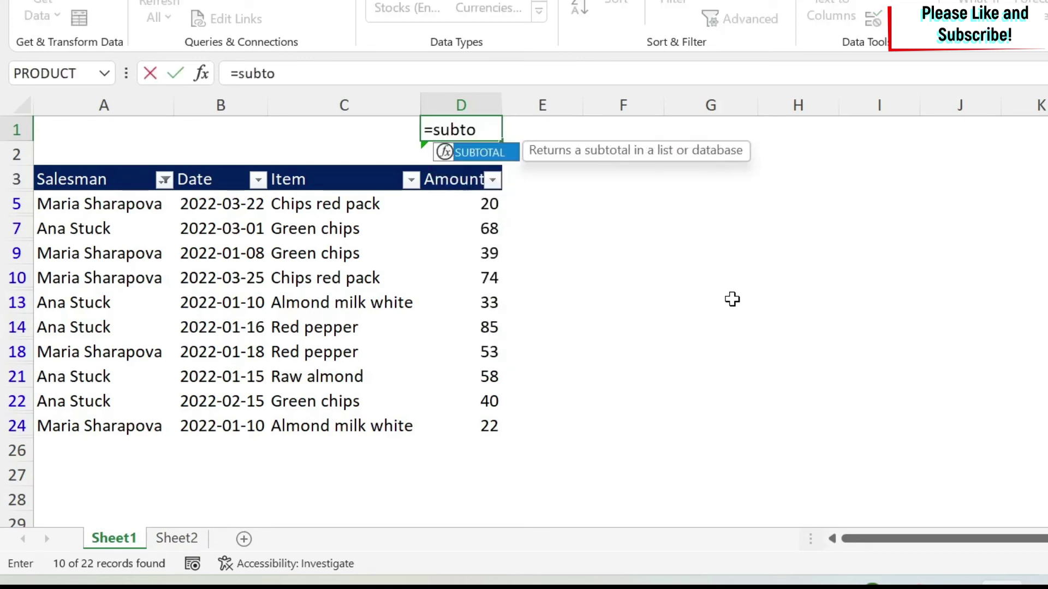
key(Tab)
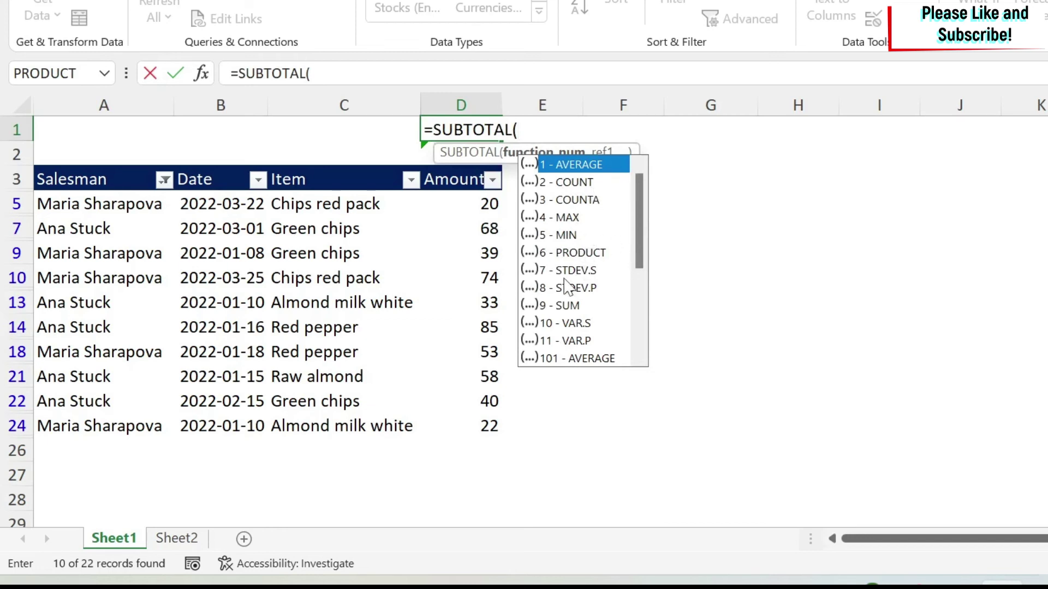
click(567, 306)
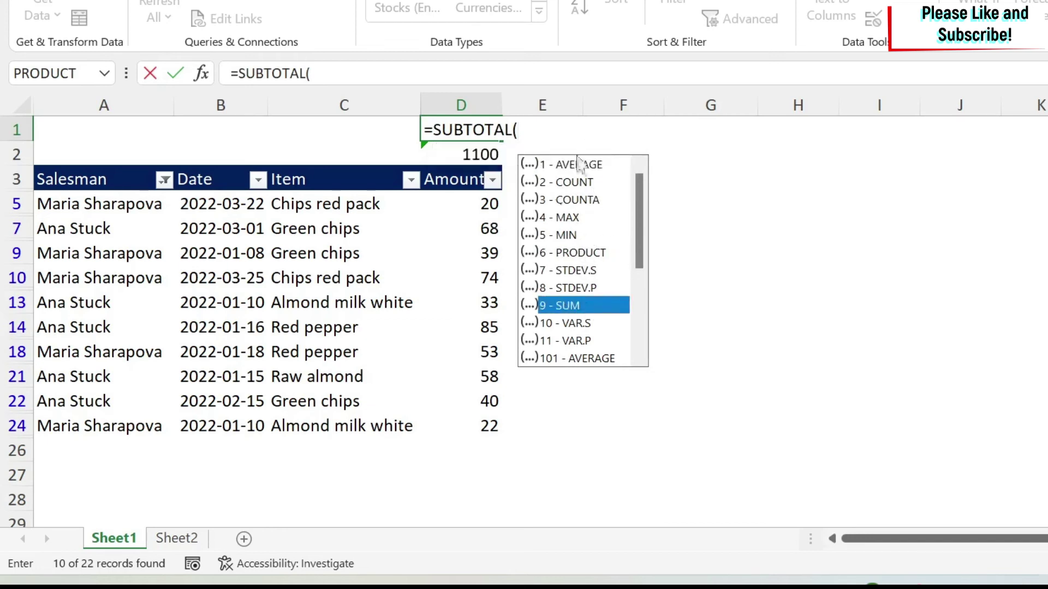
double_click(570, 307)
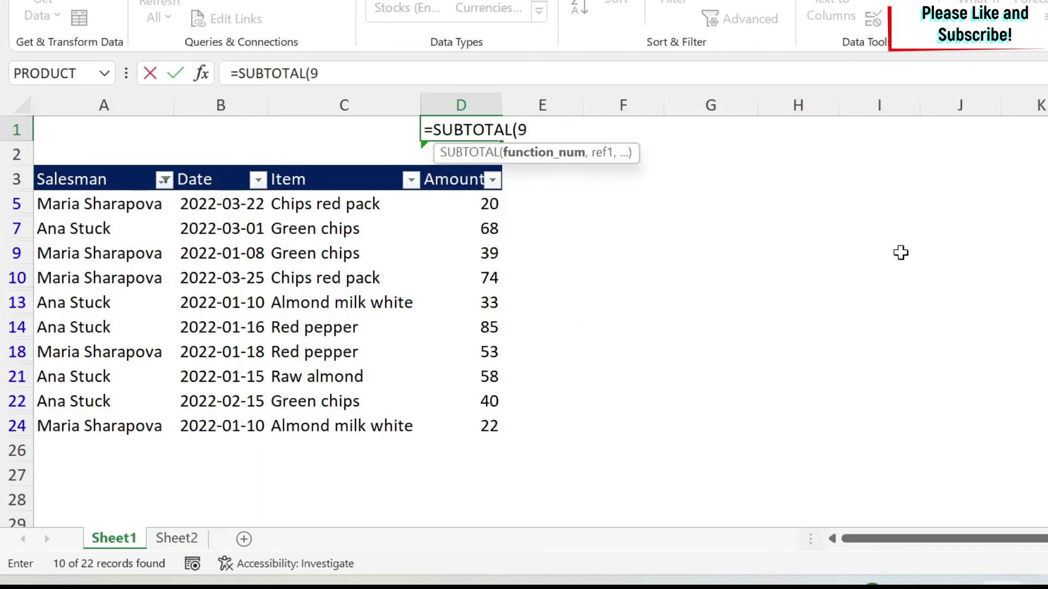
text(,)
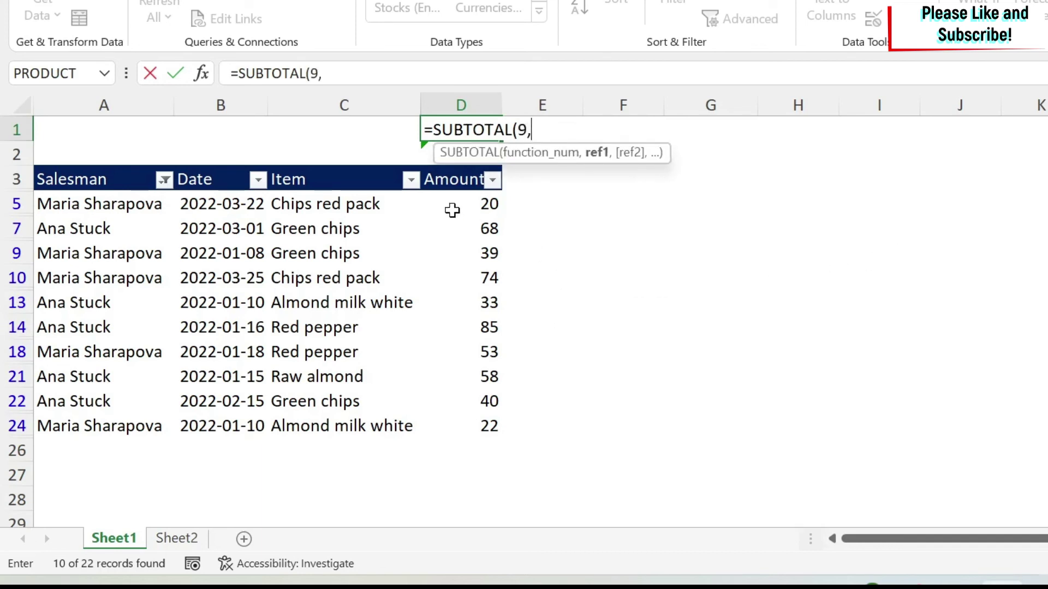
drag(451, 210, 458, 424)
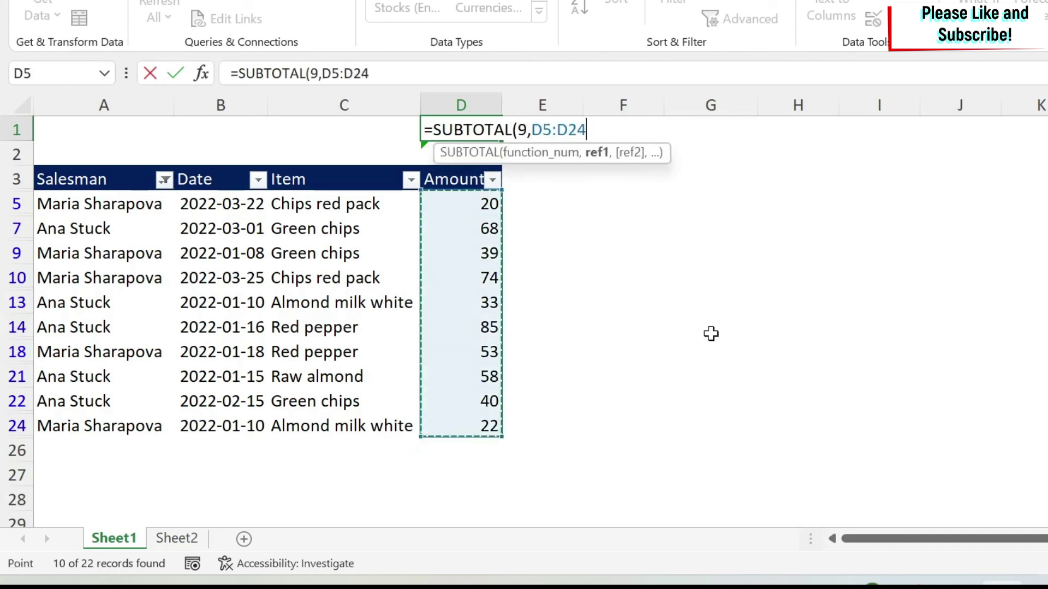
text())
key(Return)
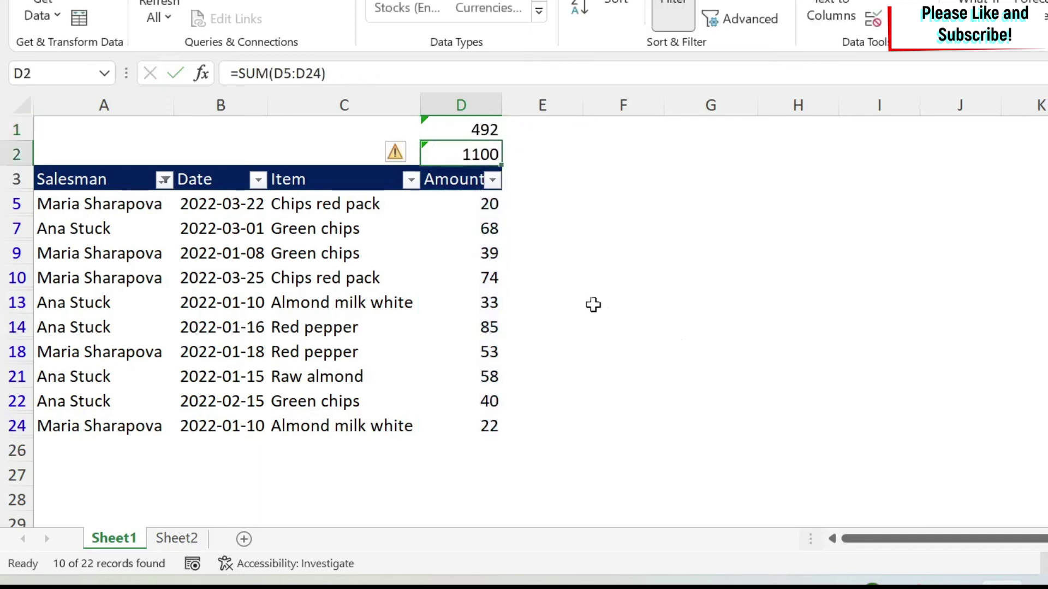
- Clear the Salesman filter so every salesman's rows show again
drag(470, 203, 480, 427)
click(164, 179)
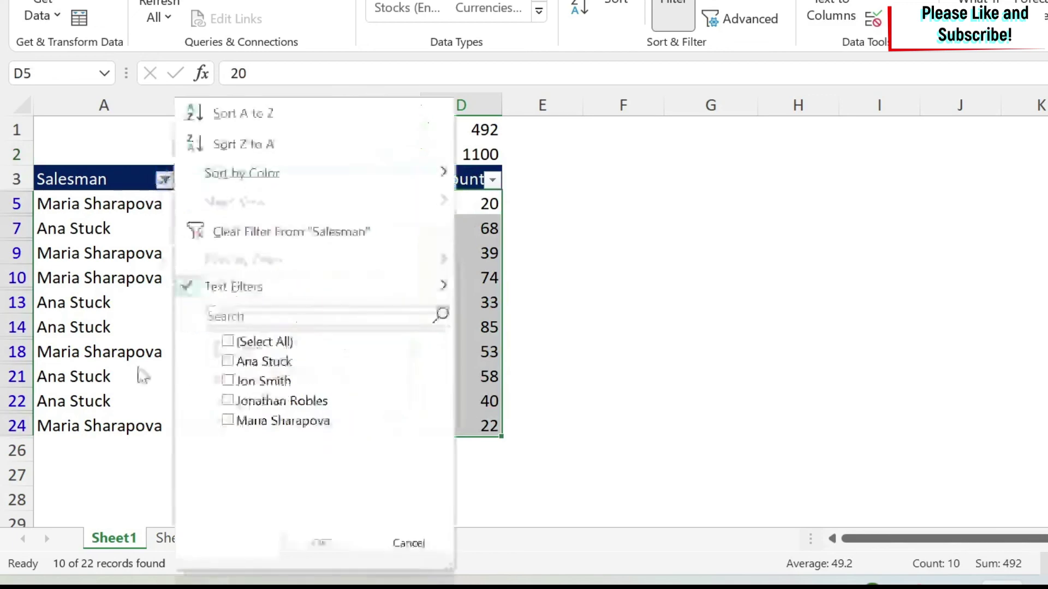
click(227, 341)
click(337, 543)
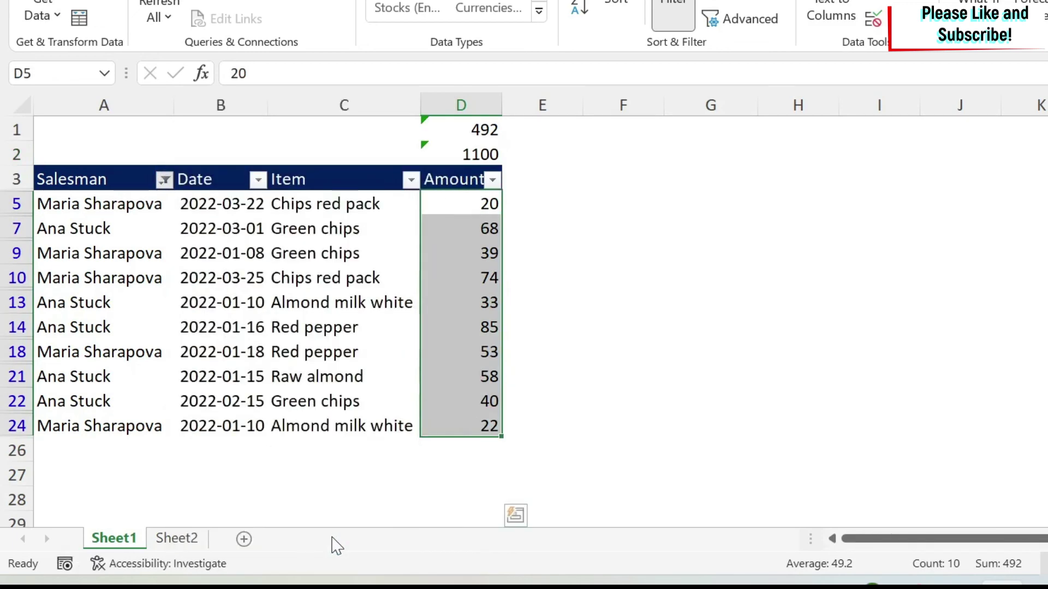
click(460, 125)
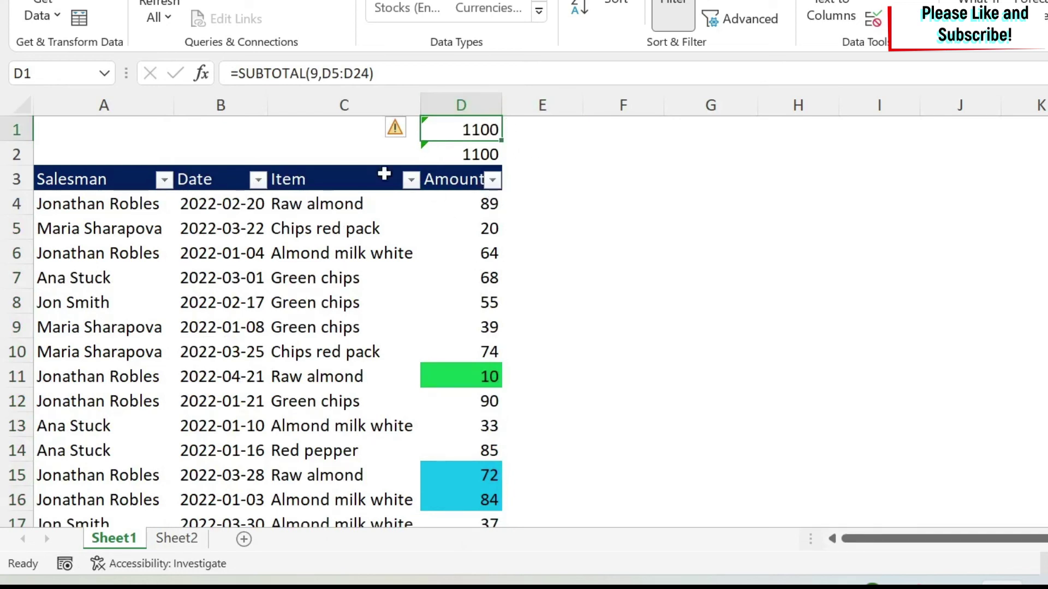
- Filter the Item column to only Chips red pack, making D1's subtotal 94
click(410, 179)
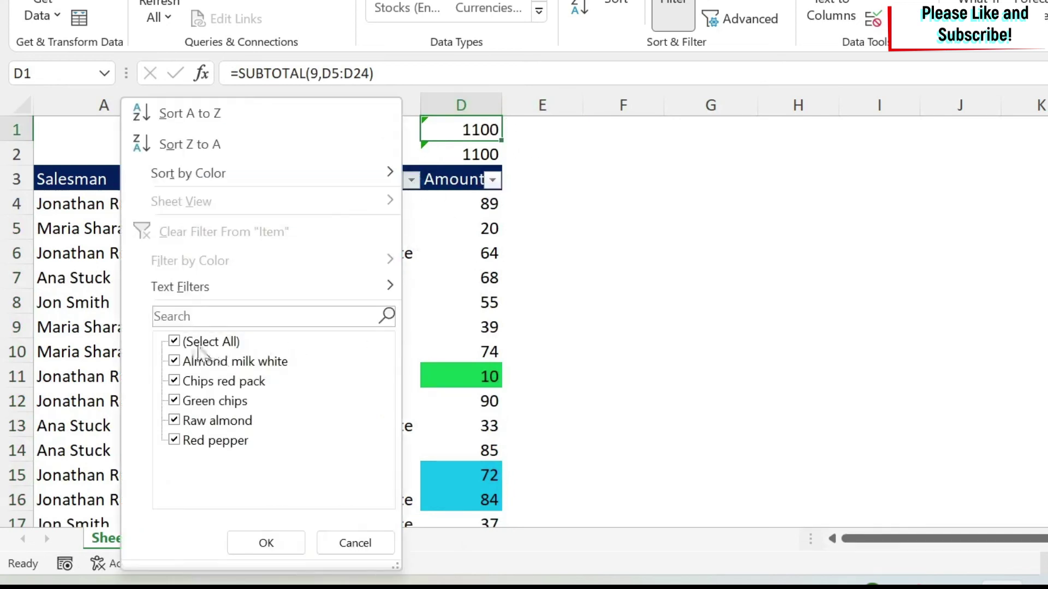
click(199, 342)
click(199, 381)
click(273, 543)
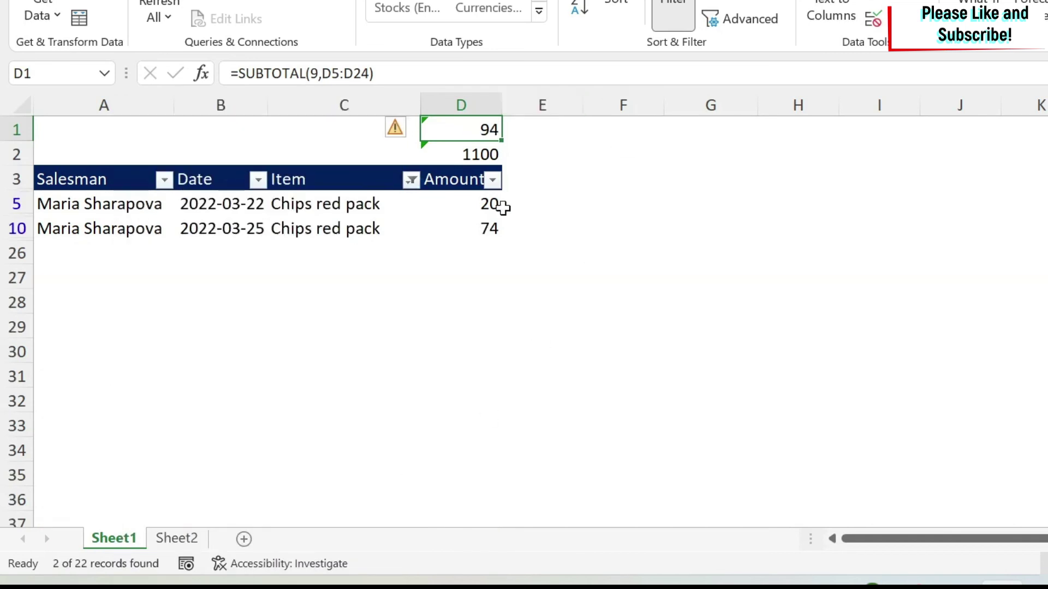